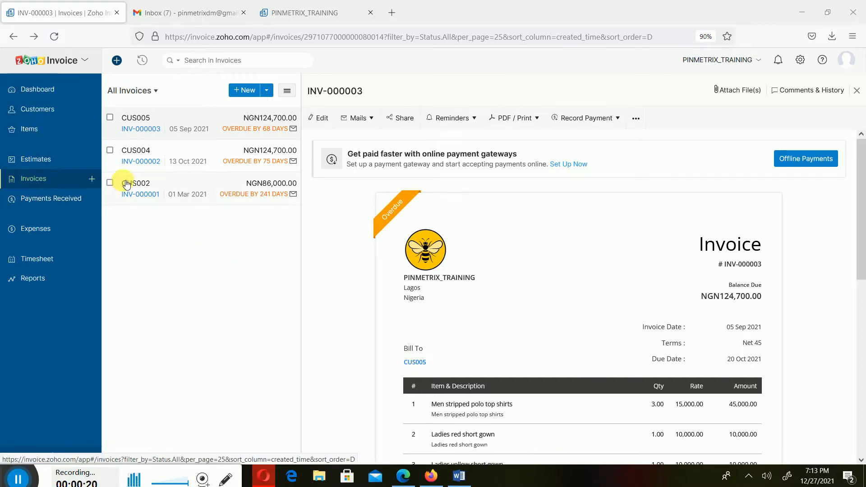
left_click(244, 92)
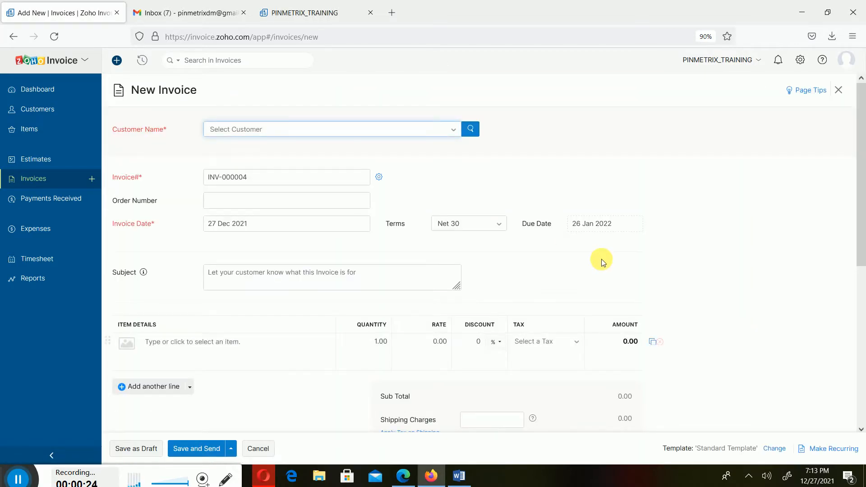
left_click(469, 130)
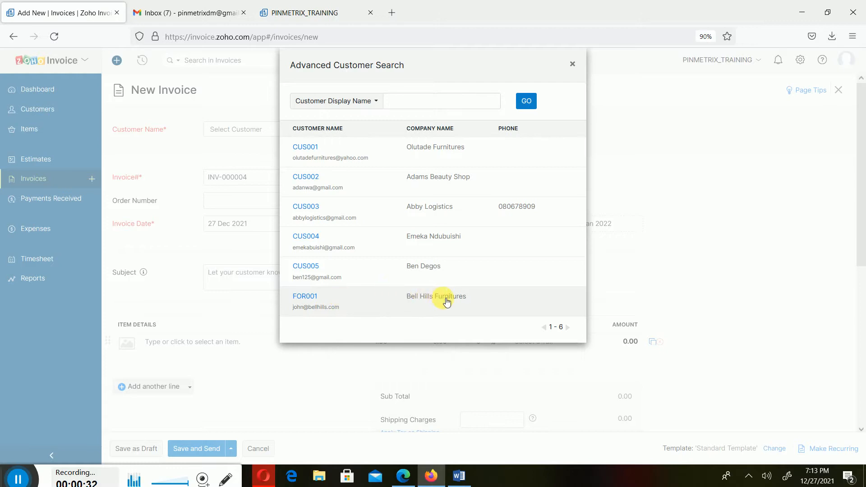
left_click(470, 305)
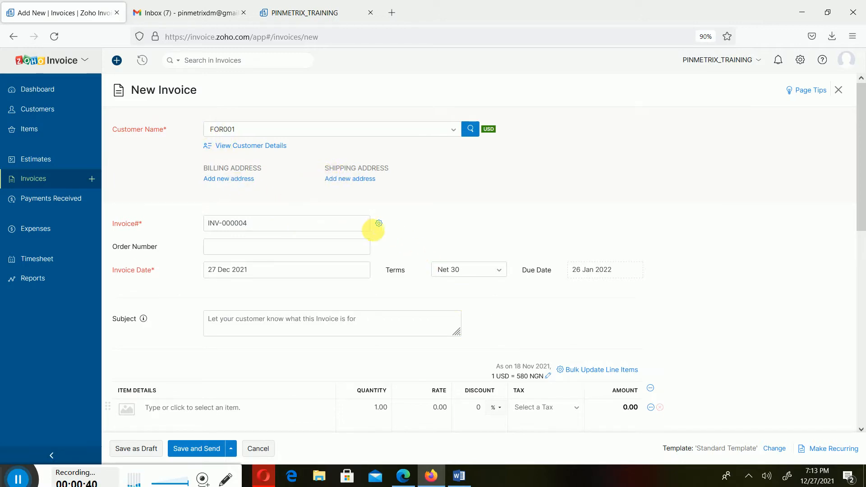
left_click(283, 271)
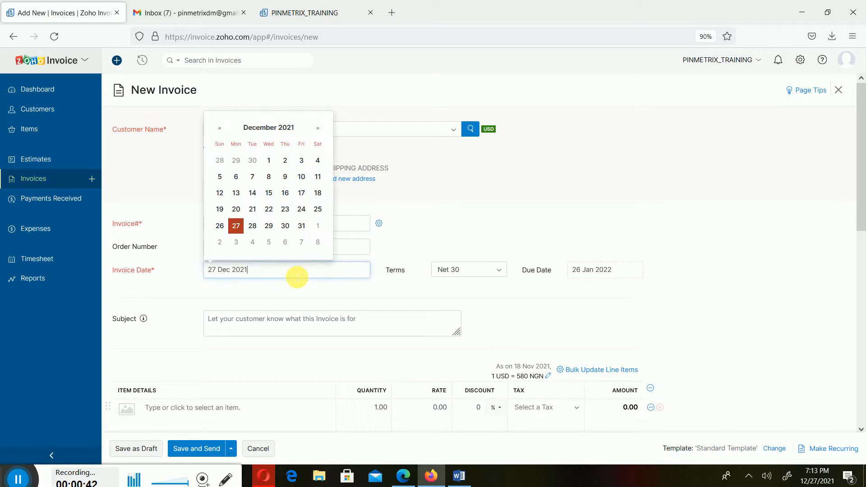
Switch to the Word document and read the section "A scenario of a foreign customer", including the products bought, then return to Zoho Invoice.
mouse_move(467, 472)
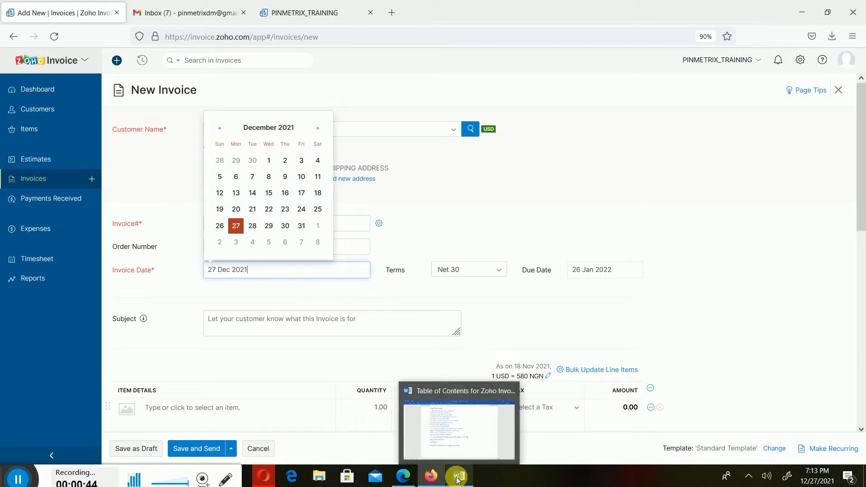
left_click(478, 434)
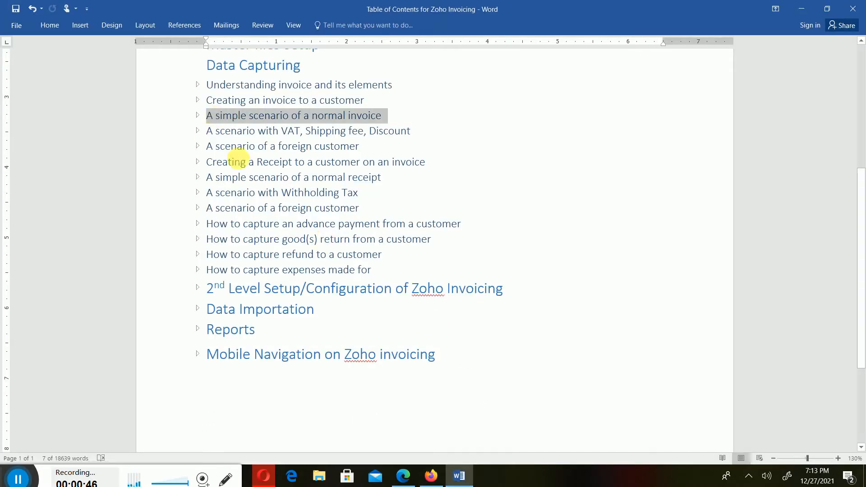
left_click(197, 147)
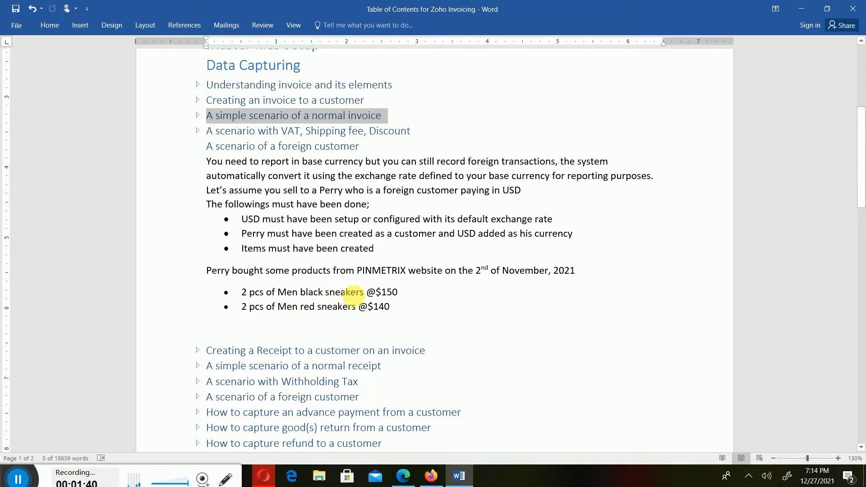
left_click(445, 308)
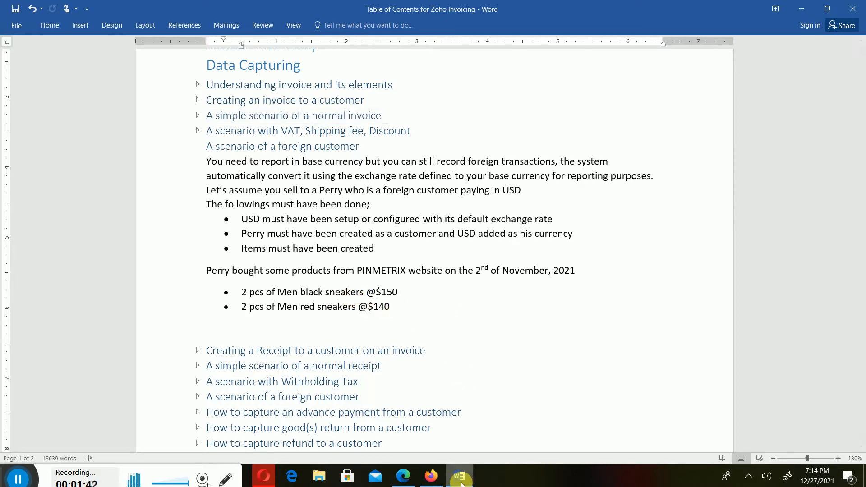
mouse_move(461, 484)
left_click(462, 484)
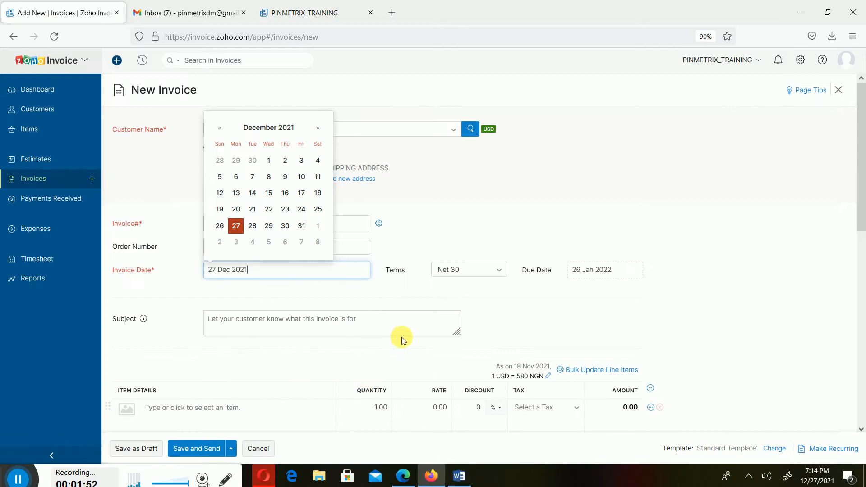
Discard the unsaved new invoice.
left_click(632, 344)
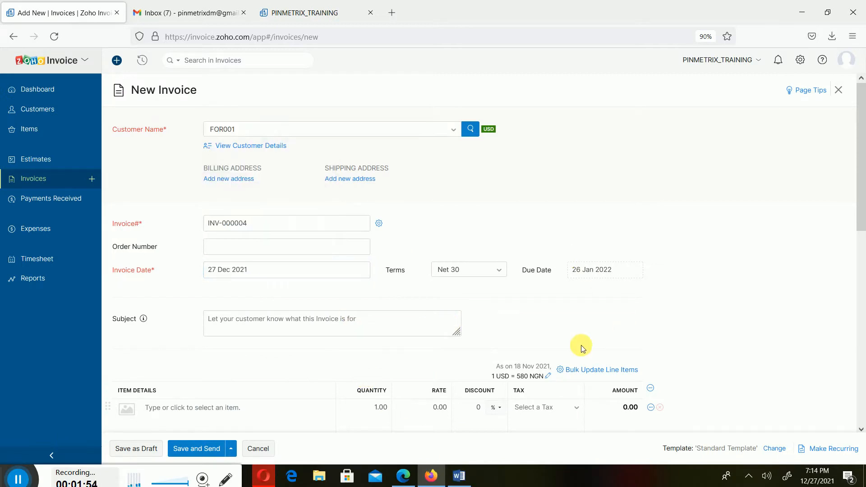
left_click(266, 450)
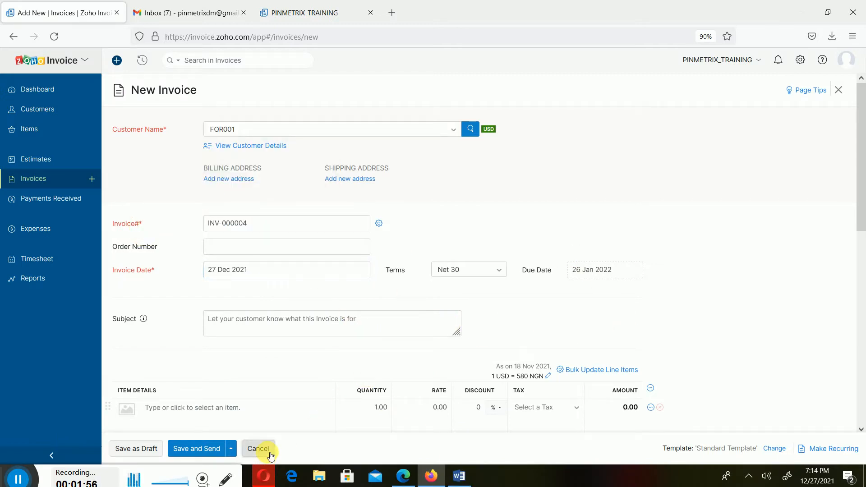
left_click(446, 87)
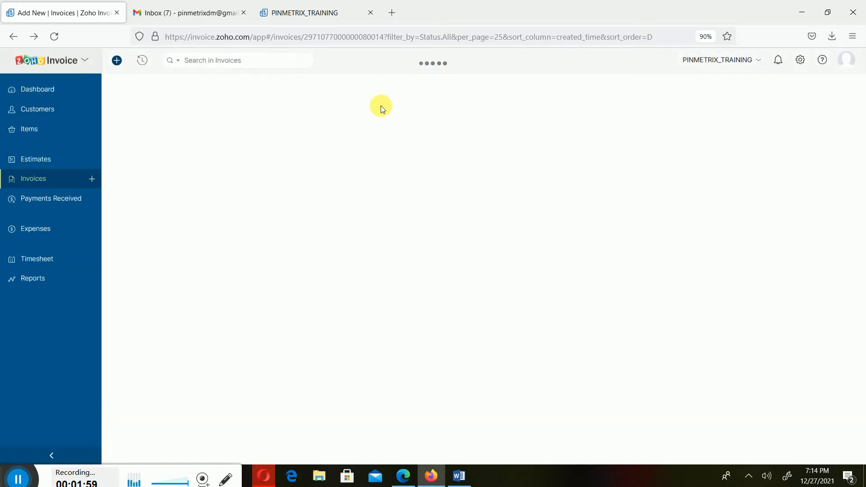
Open the items list and compare it with the sneakers named in the Word document's foreign customer scenario.
left_click(29, 132)
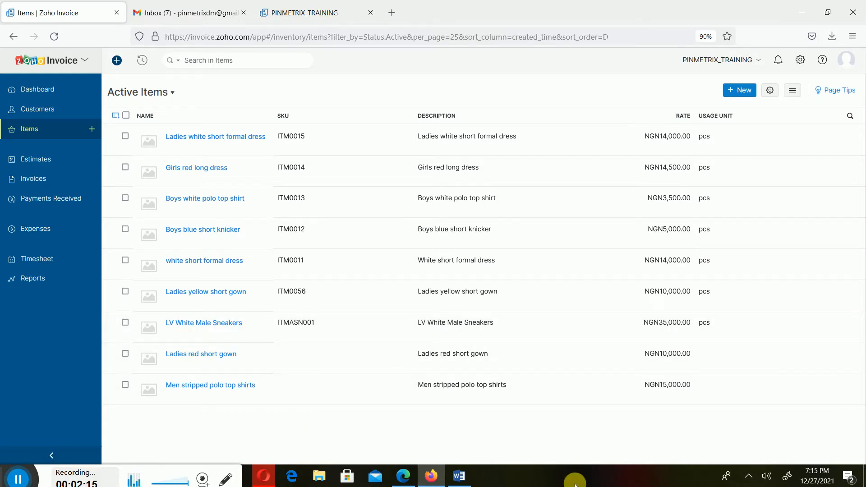
left_click(460, 479)
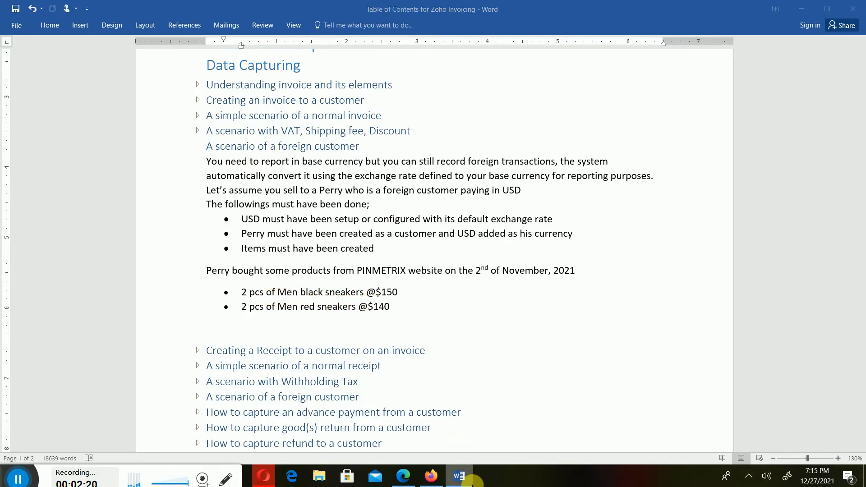
left_click(431, 476)
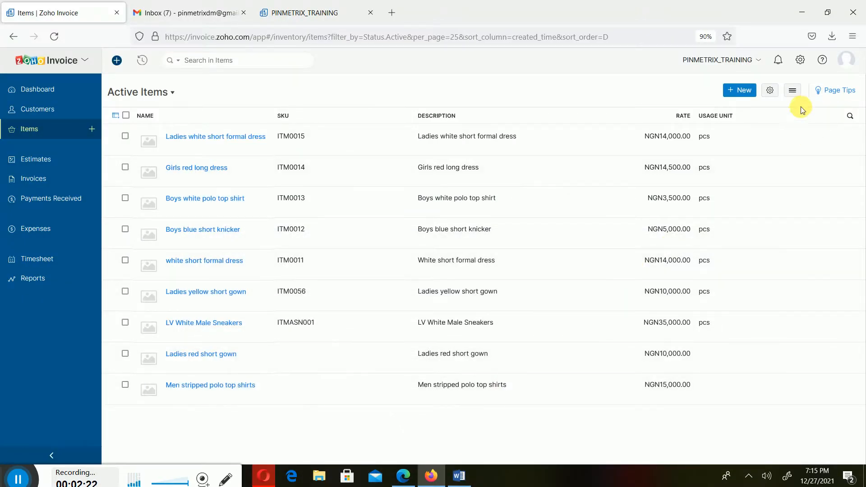
left_click(746, 91)
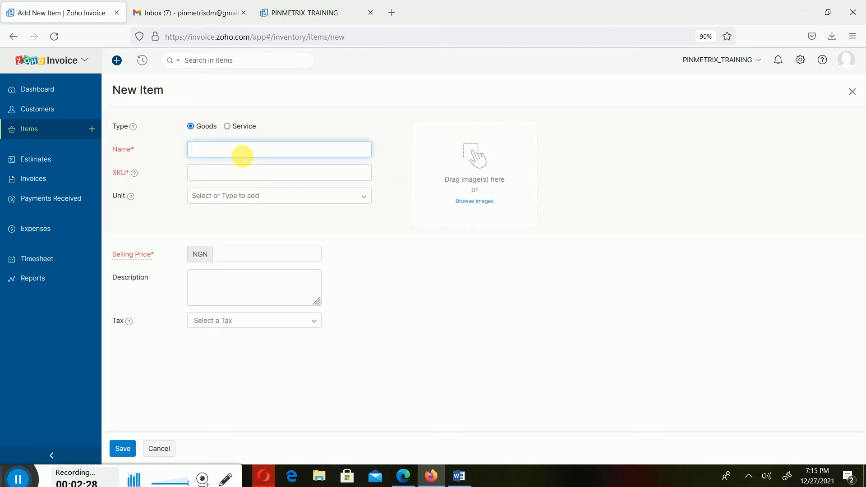
left_click(158, 448)
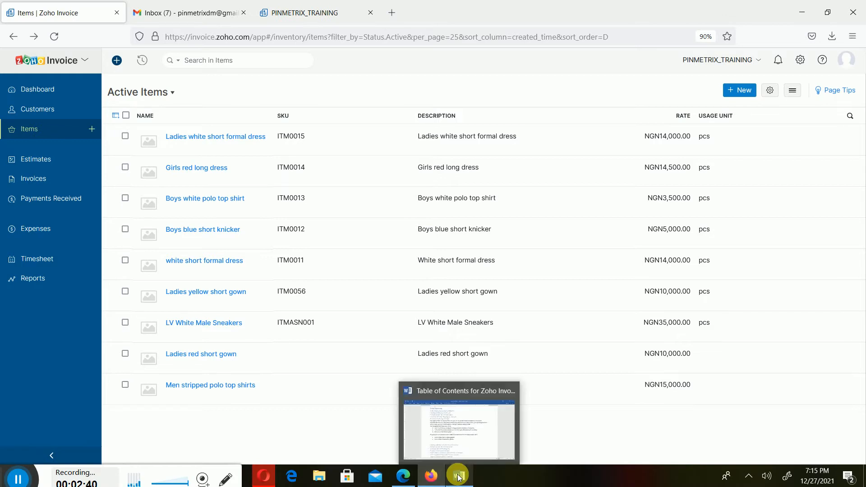
left_click(431, 481)
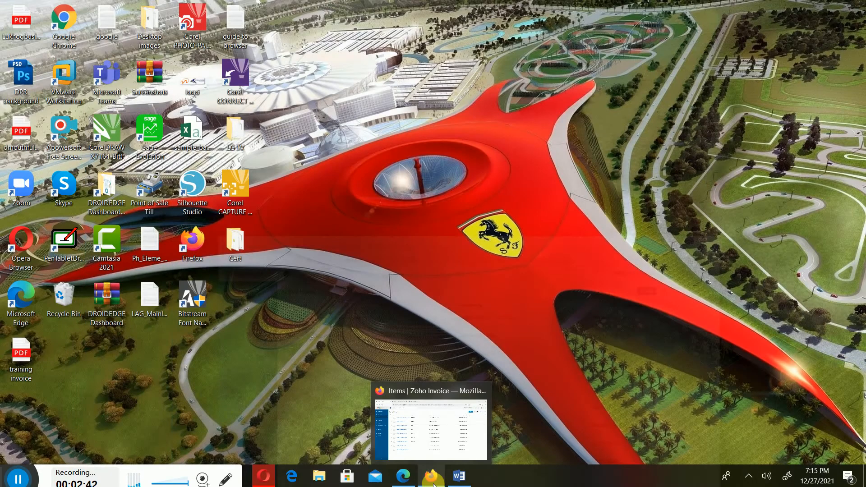
left_click(432, 478)
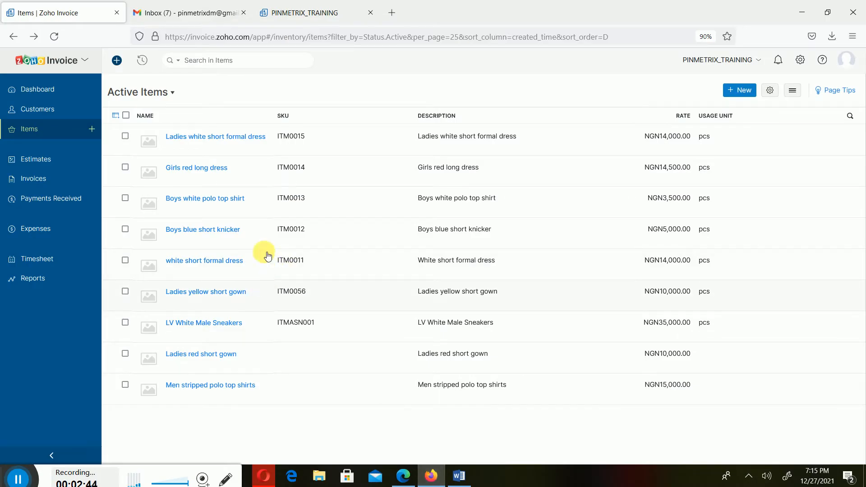
Start a new goods item and set its SKU to ITM0016, leaving the name empty.
left_click(744, 93)
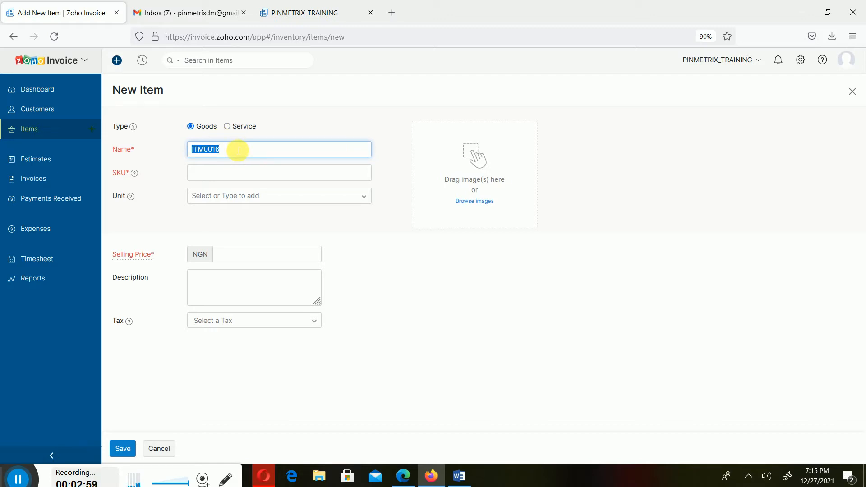
key("BackSpace")
left_click(220, 173)
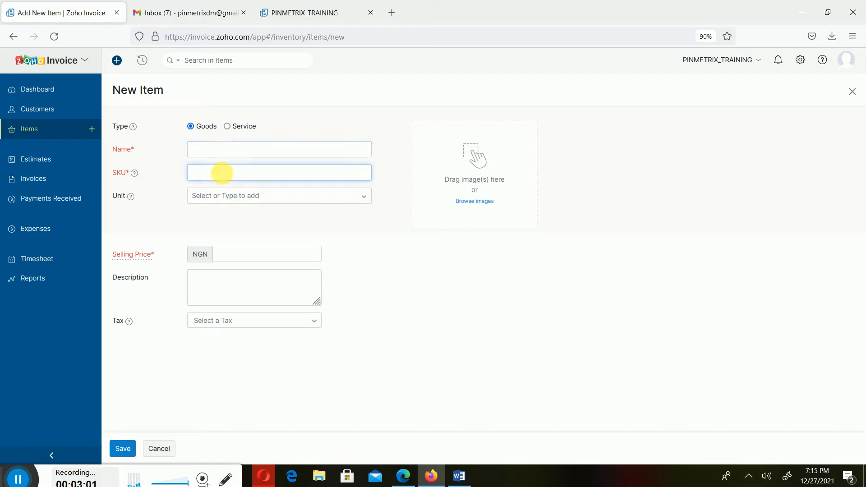
Copy "Men black sneakers" from the scenario in the Word document into the new item's name in Zoho Invoice.
left_click(233, 150)
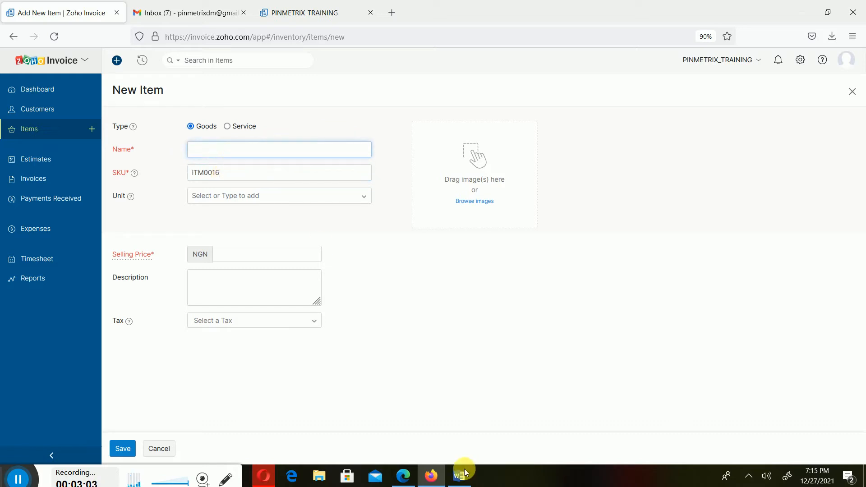
mouse_move(453, 478)
left_click(464, 428)
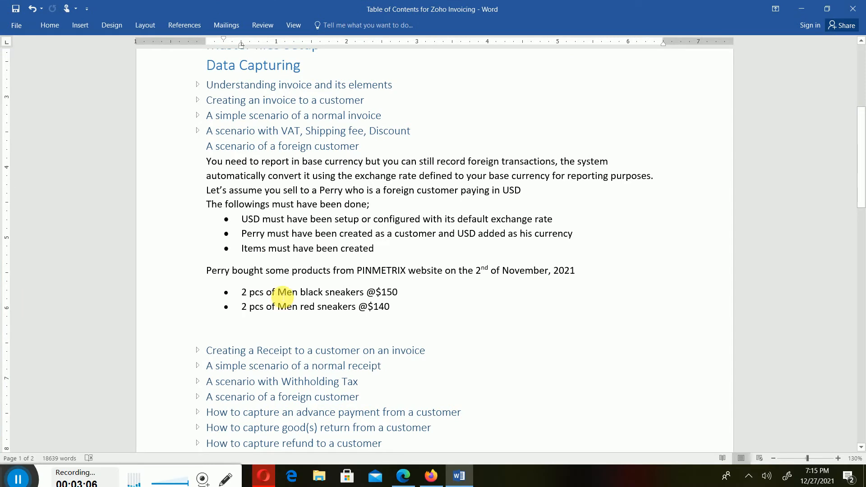
left_click_drag(284, 295, 368, 293)
key("ctrl+c")
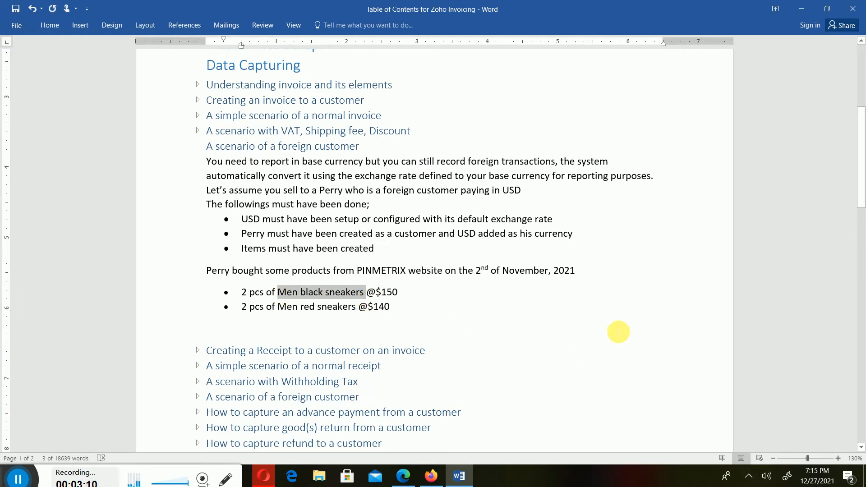
left_click(431, 475)
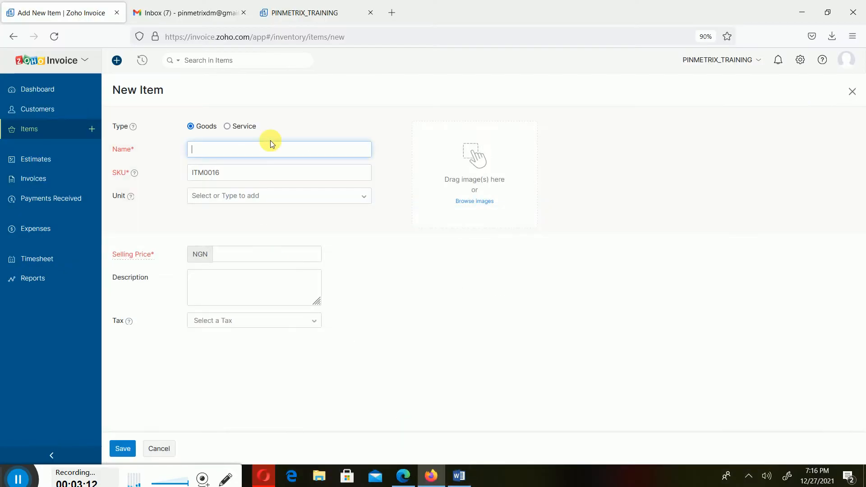
key("ctrl+v")
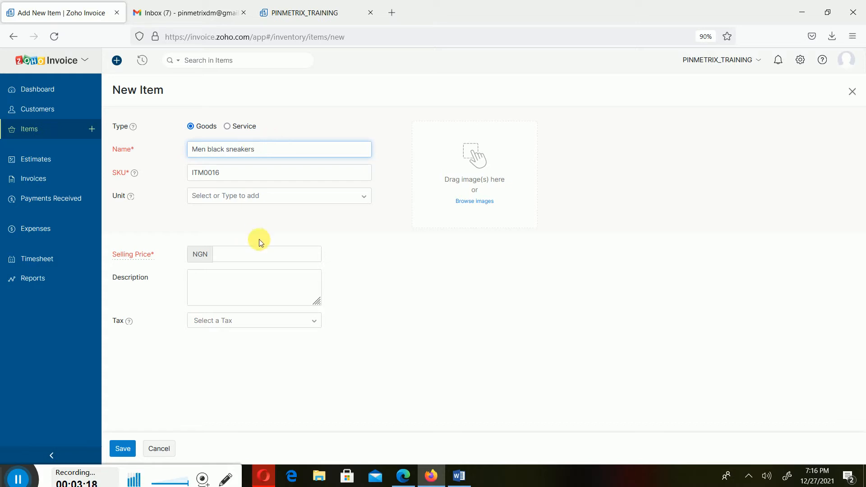
Set the item's unit to pcs.
left_click(260, 197)
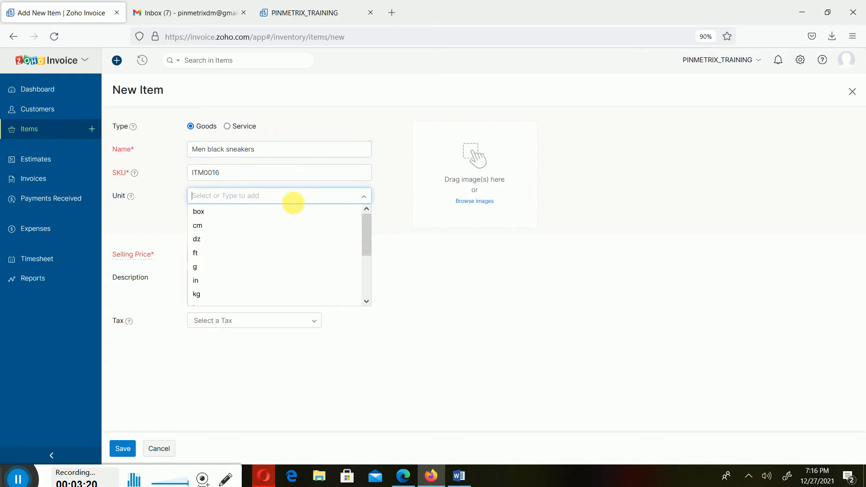
scroll(370, 288, "down", 3)
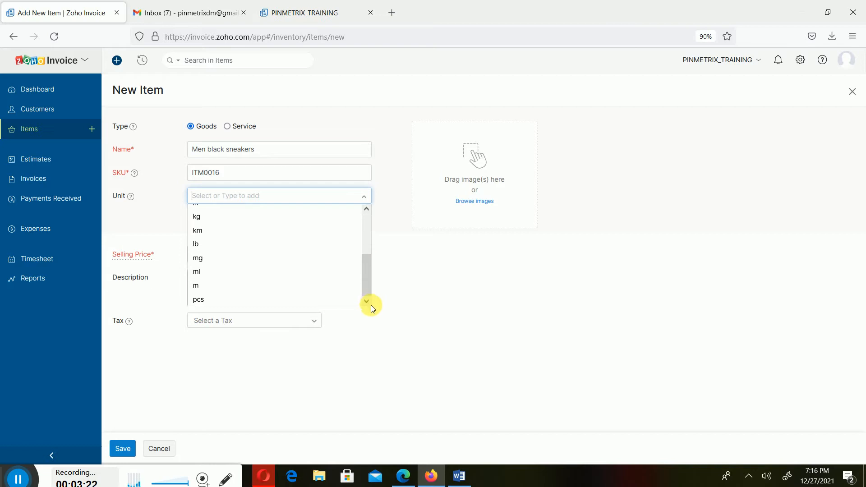
left_click(261, 299)
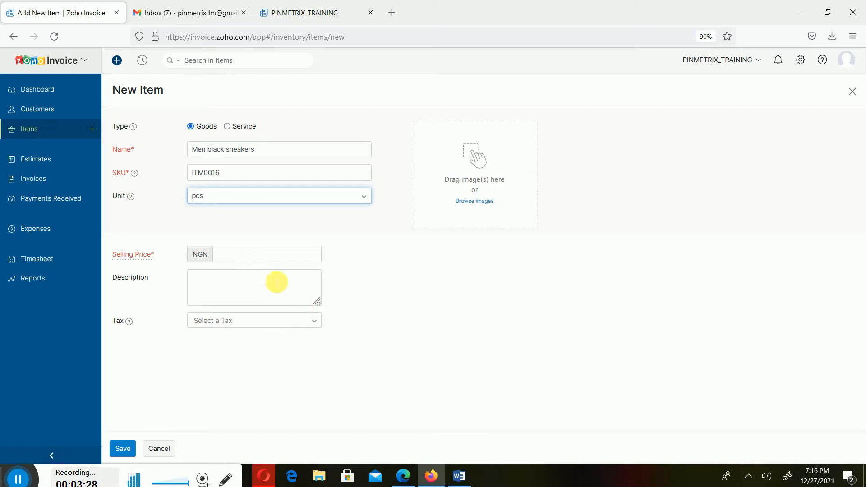
Check the black sneakers' price in the Word document and set the item's selling price to NGN 90000.
left_click(247, 255)
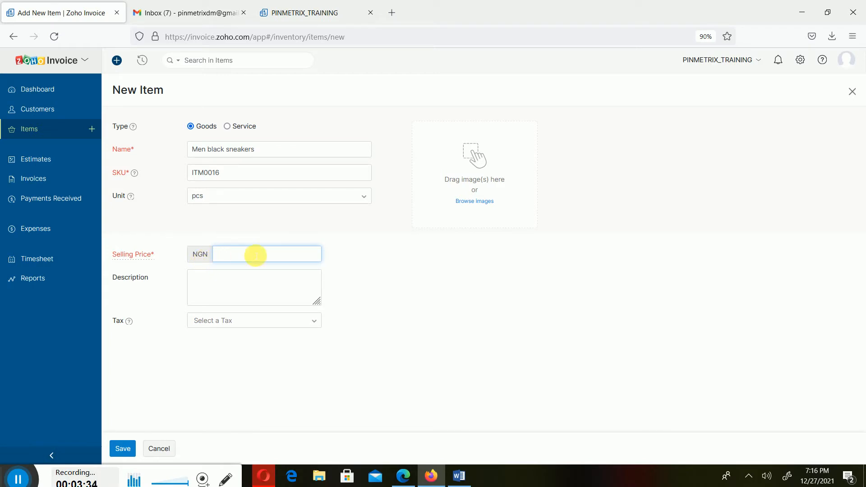
left_click(460, 476)
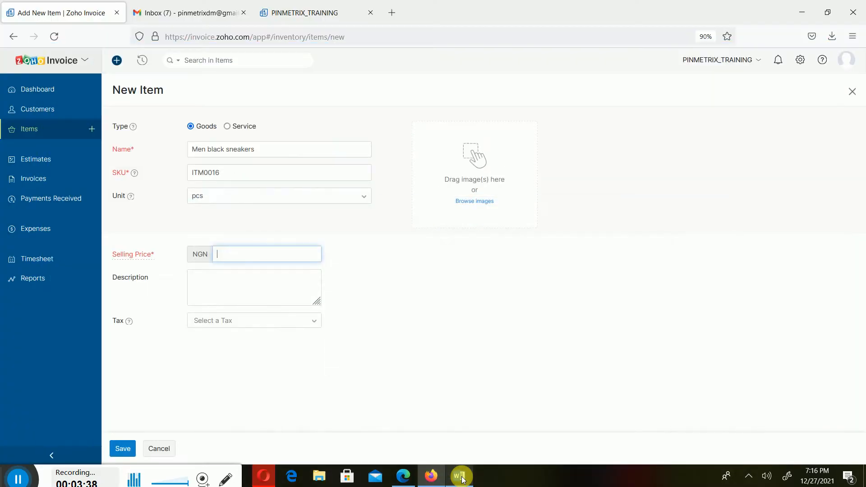
left_click(461, 476)
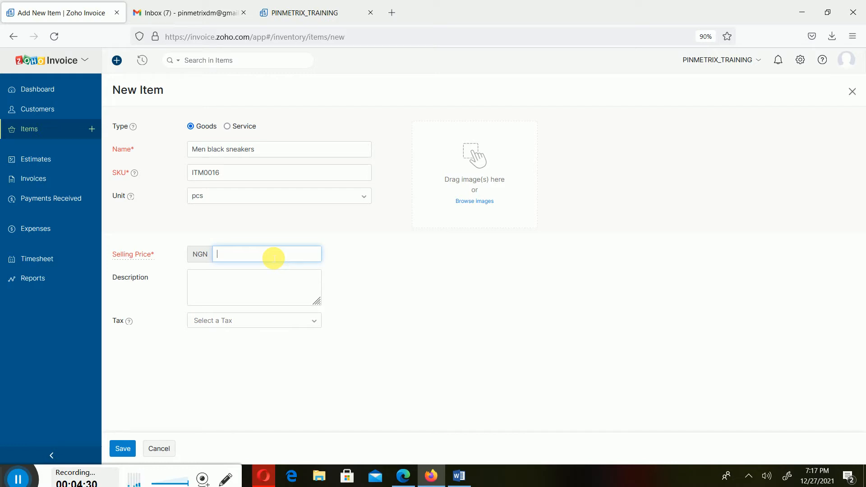
left_click(458, 478)
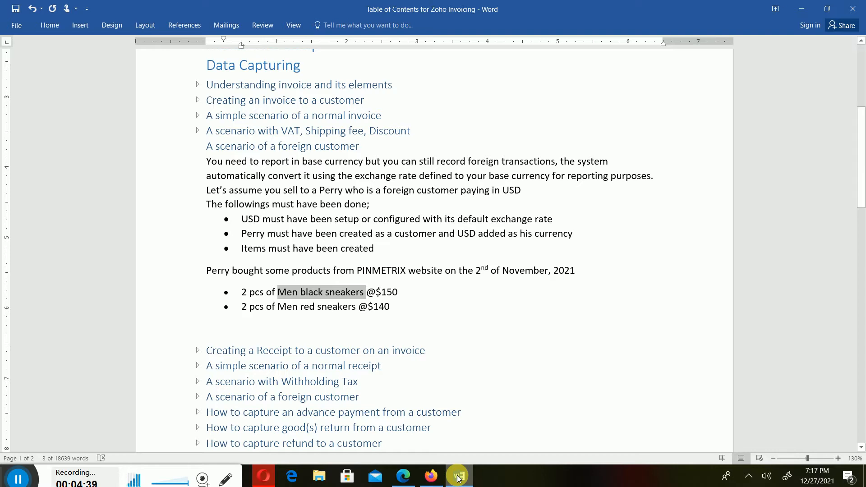
left_click(458, 478)
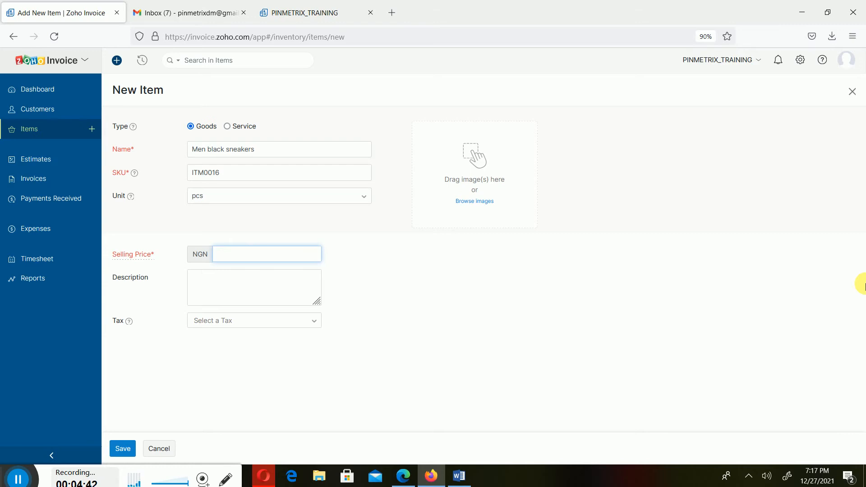
type("90000")
Add the description "Men black sneakers" and the VAT [7.5%] tax to the item, and save it.
left_click(266, 284)
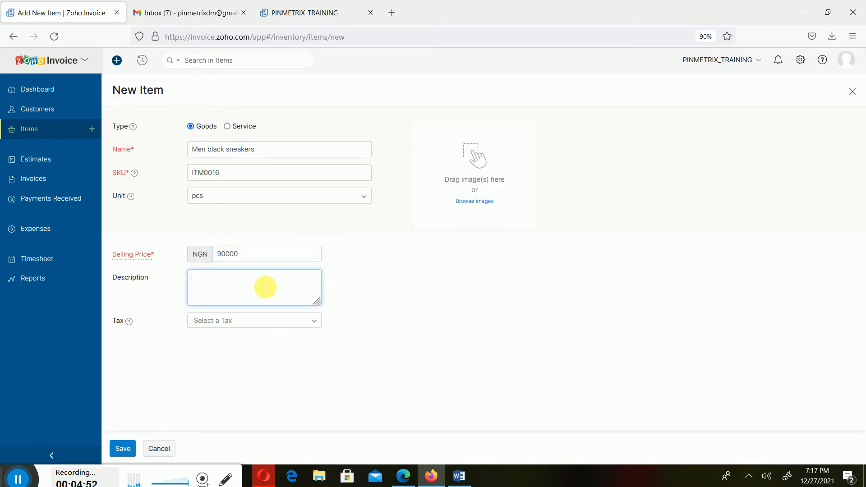
key("ctrl+v")
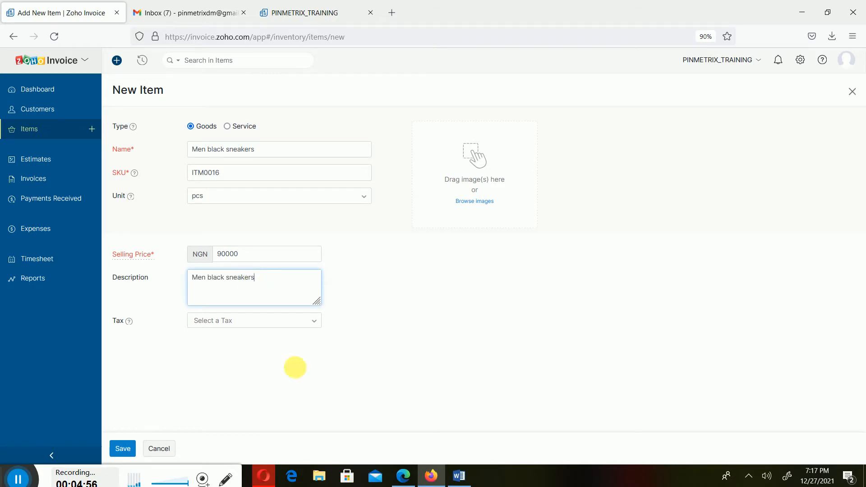
left_click(249, 328)
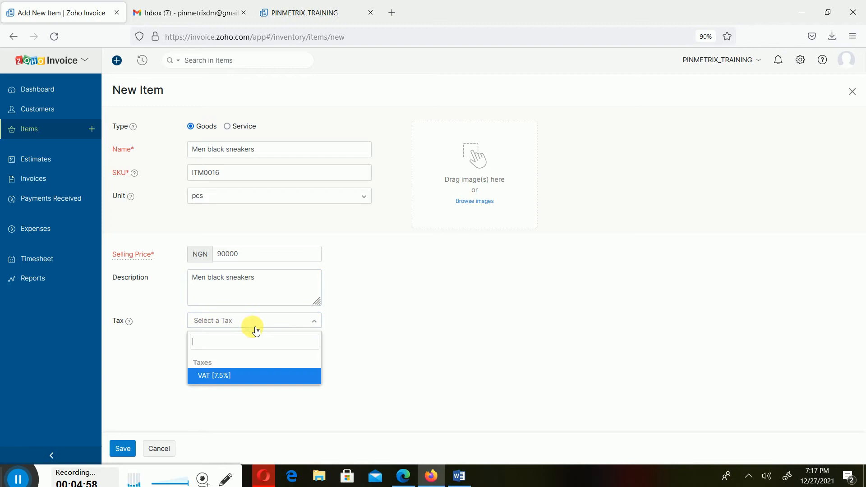
left_click(241, 377)
left_click(444, 364)
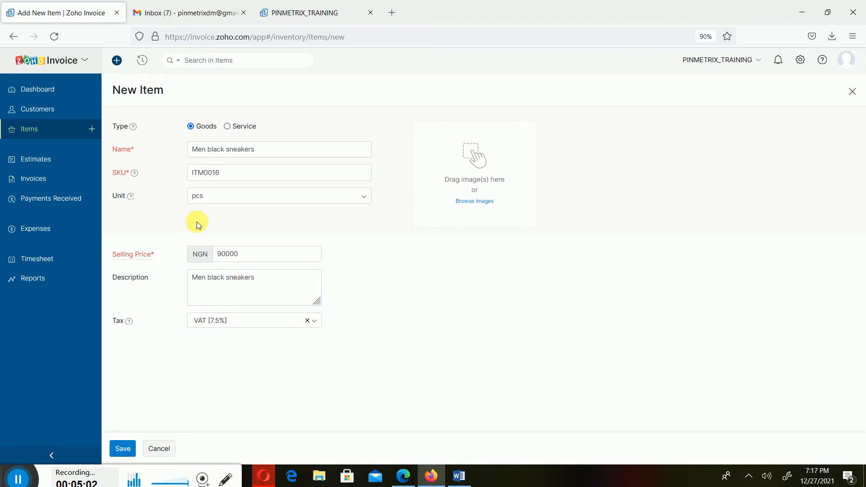
left_click(123, 448)
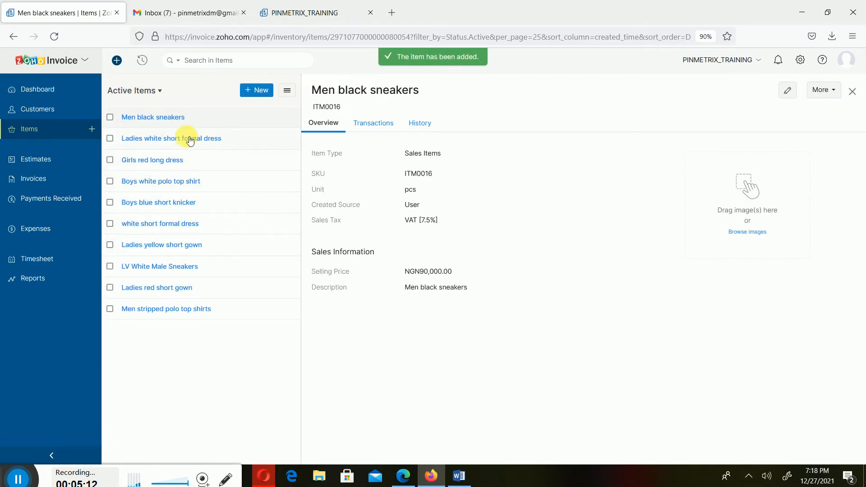
Start another new goods item and set its SKU to ITM0017, leaving the name empty.
left_click(266, 94)
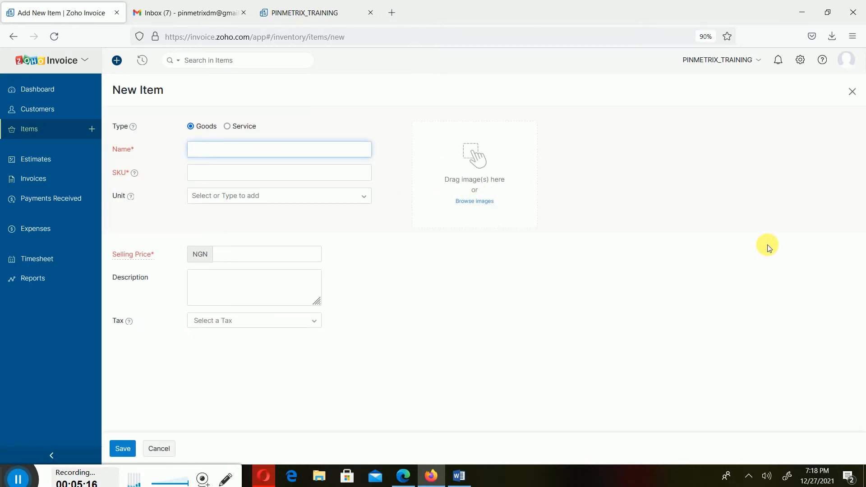
type("ITM0017")
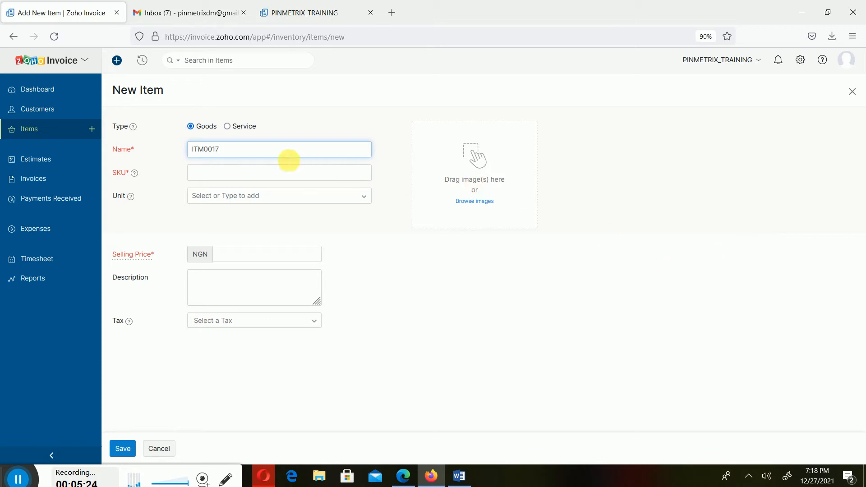
double_click(285, 148)
key("ctrl+c")
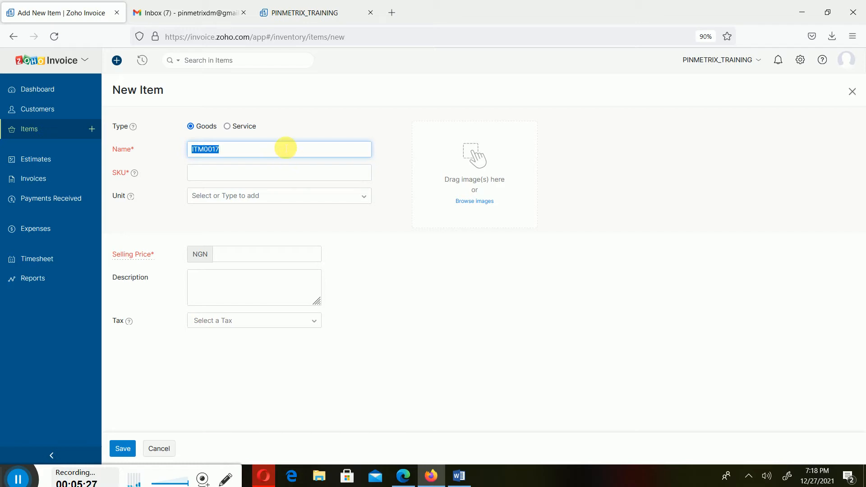
key("BackSpace")
key("Tab")
key("ctrl+v")
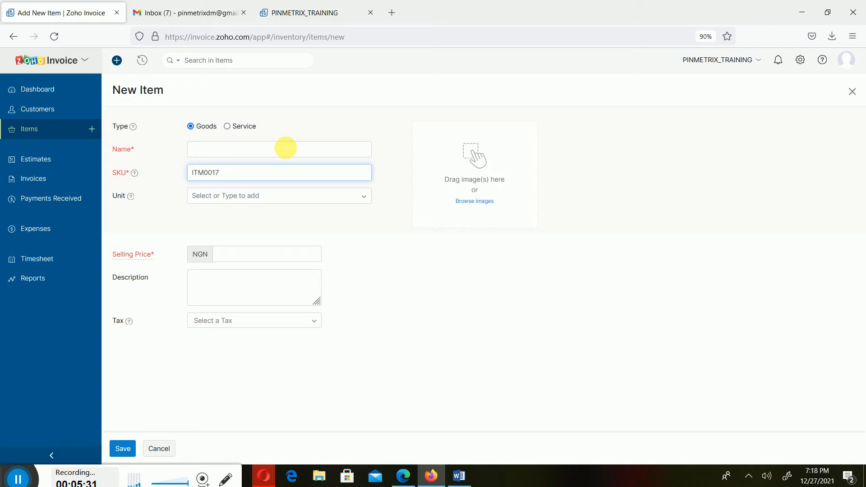
Copy "Men red sneakers" from the scenario in the Word document into the new item's name in Zoho Invoice.
mouse_move(453, 474)
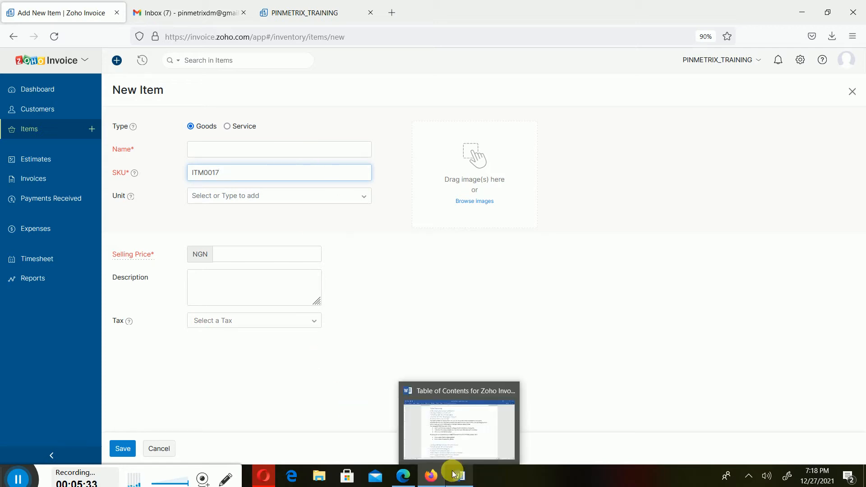
left_click(499, 402)
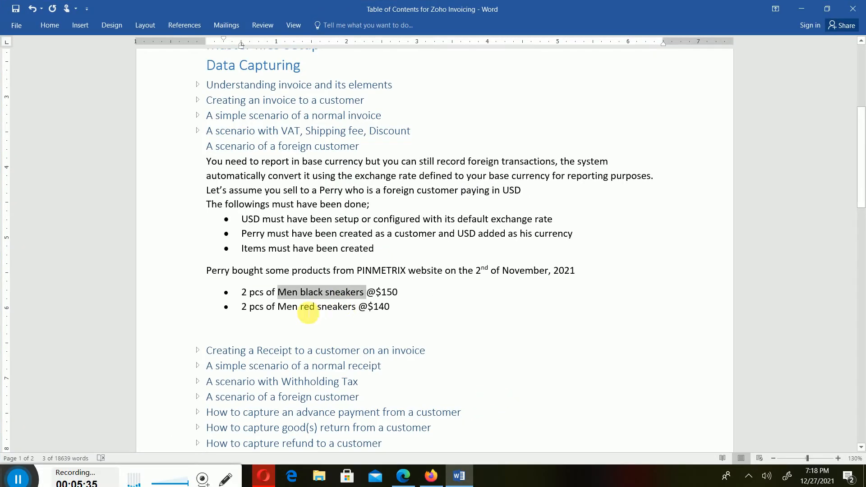
left_click_drag(278, 307, 345, 318)
key("ctrl+c")
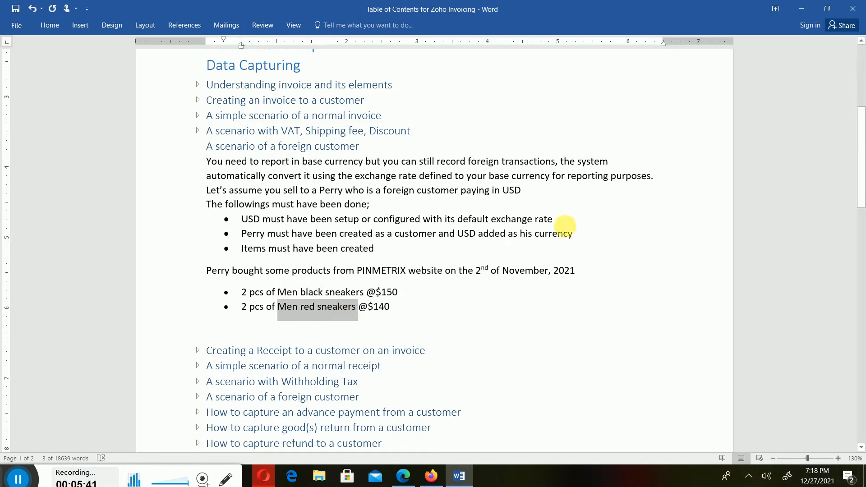
left_click(458, 471)
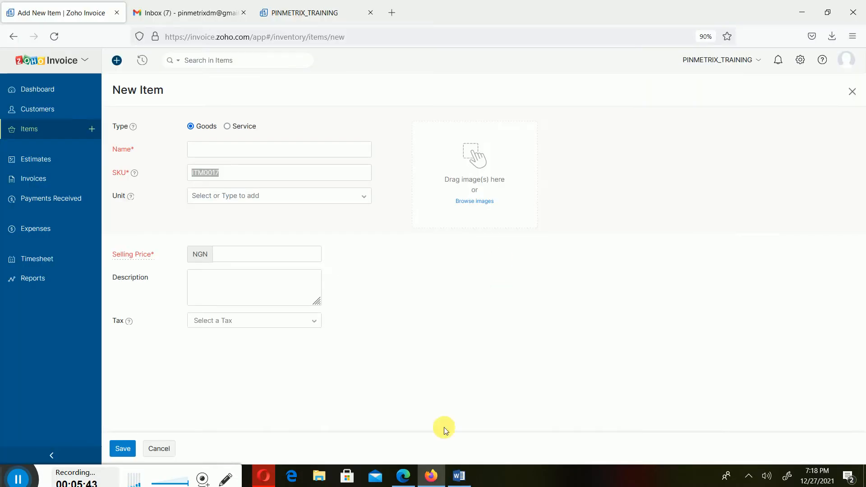
left_click(264, 149)
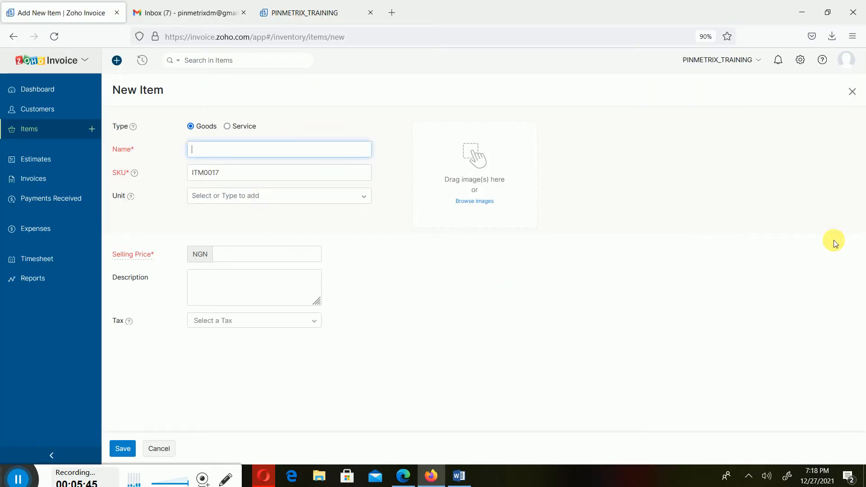
key("ctrl+v")
key("BackSpace")
Set the red sneakers item's unit to pcs and its description to "Men red sneakers".
left_click(229, 195)
scroll(221, 293, "down", 2)
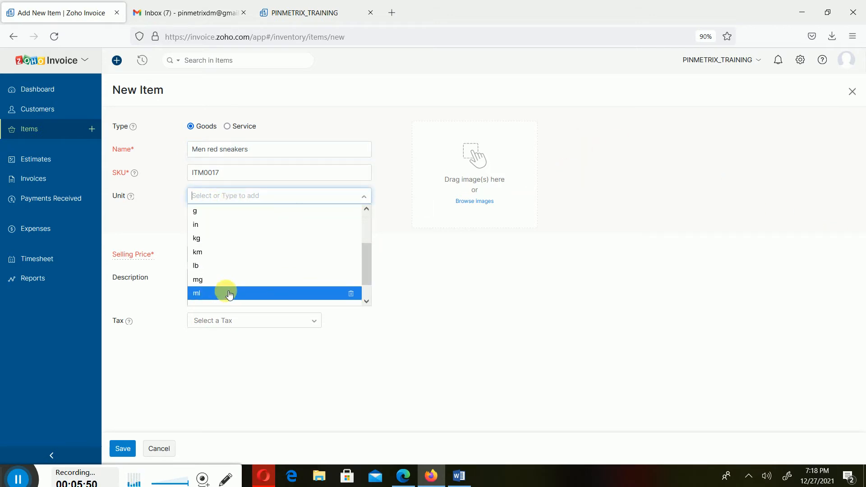
left_click(206, 299)
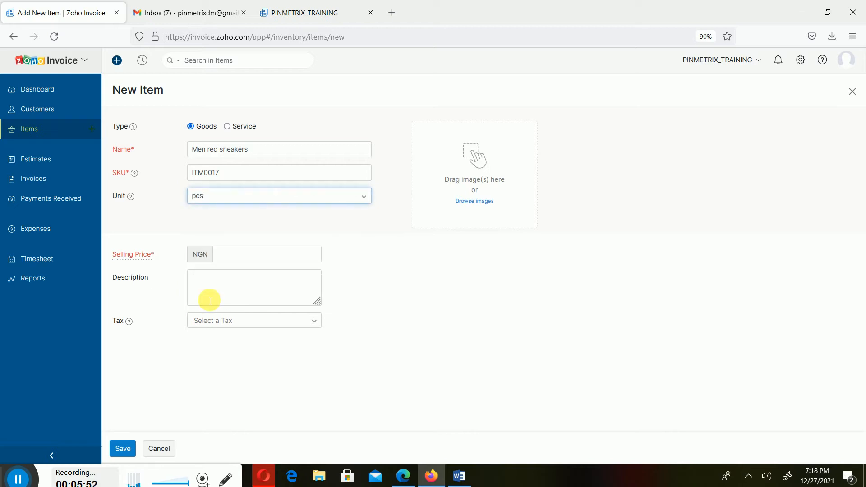
left_click(213, 285)
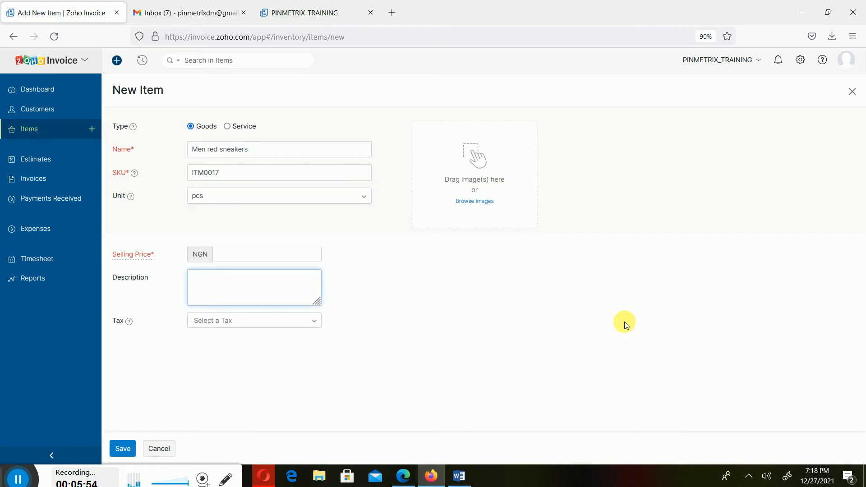
key("ctrl+v")
Set the red sneakers item's selling price to NGN 85000.
left_click(283, 257)
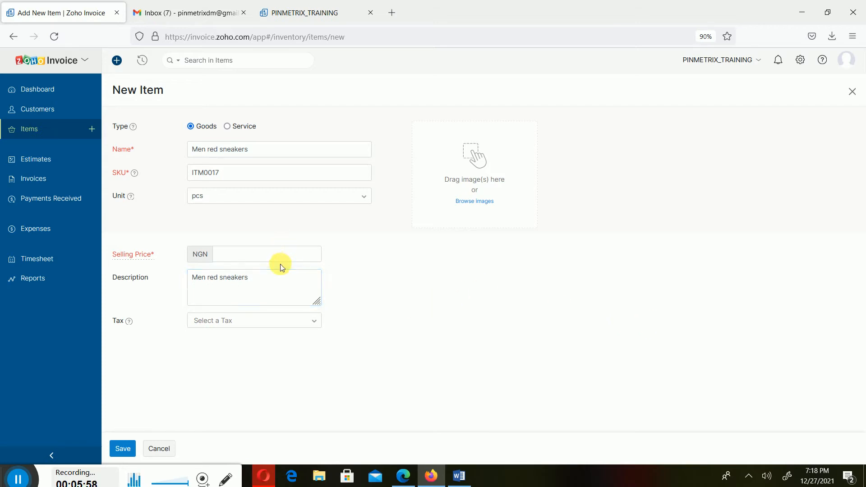
type("8")
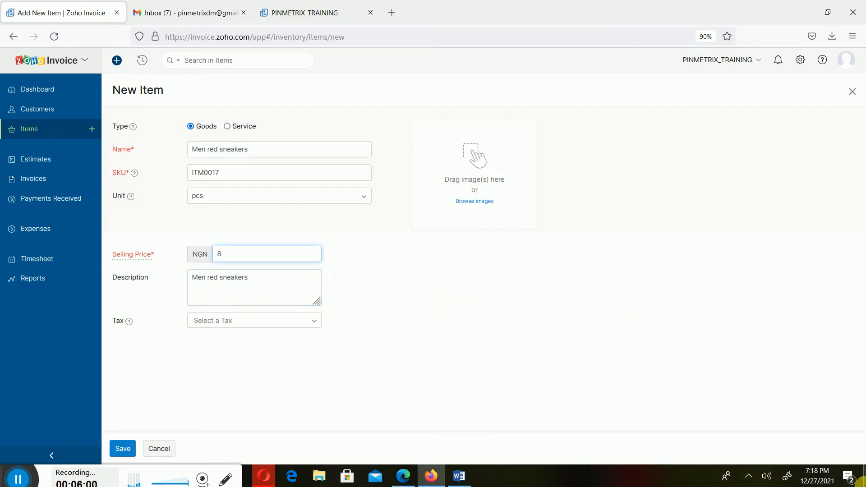
type("5000")
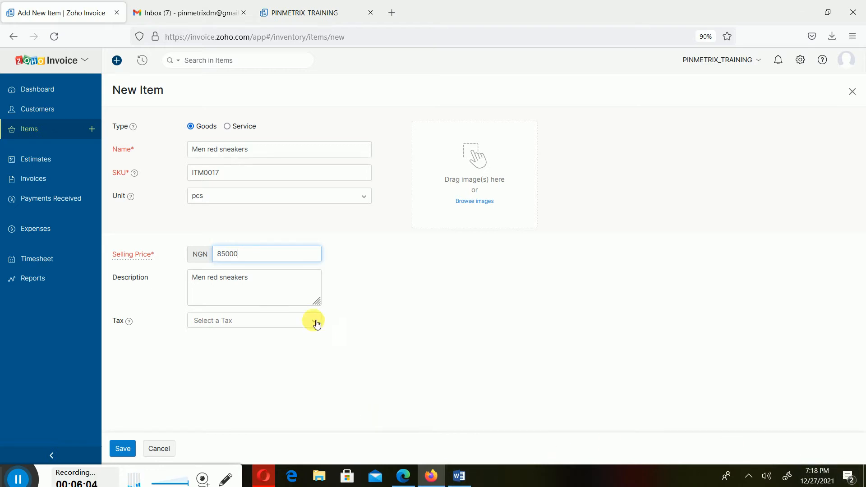
Apply the VAT [7.5%] tax to the red sneakers item and save it.
left_click(263, 322)
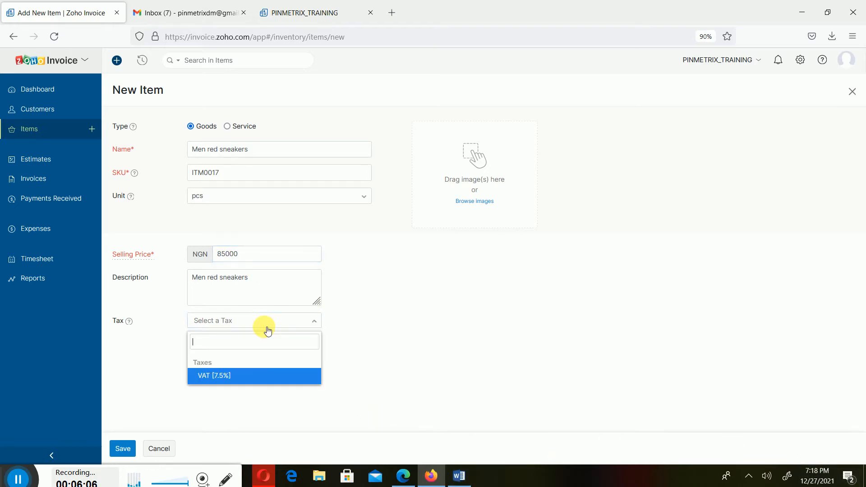
left_click(218, 374)
left_click(466, 364)
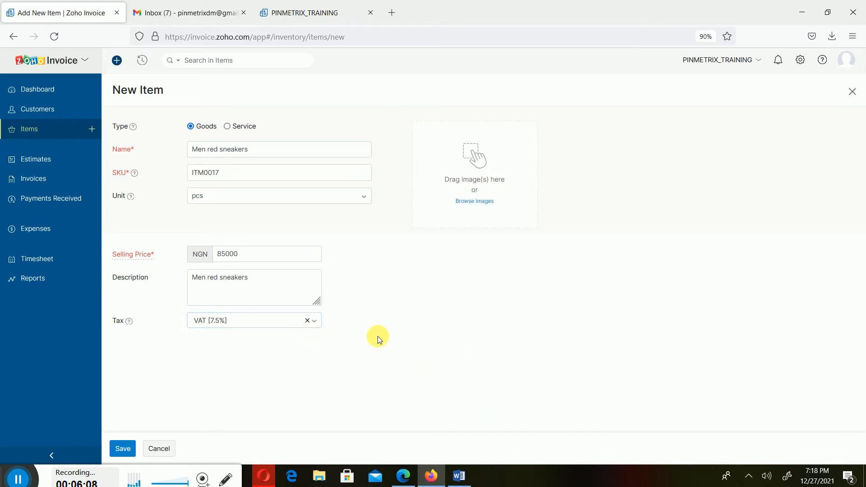
left_click(119, 449)
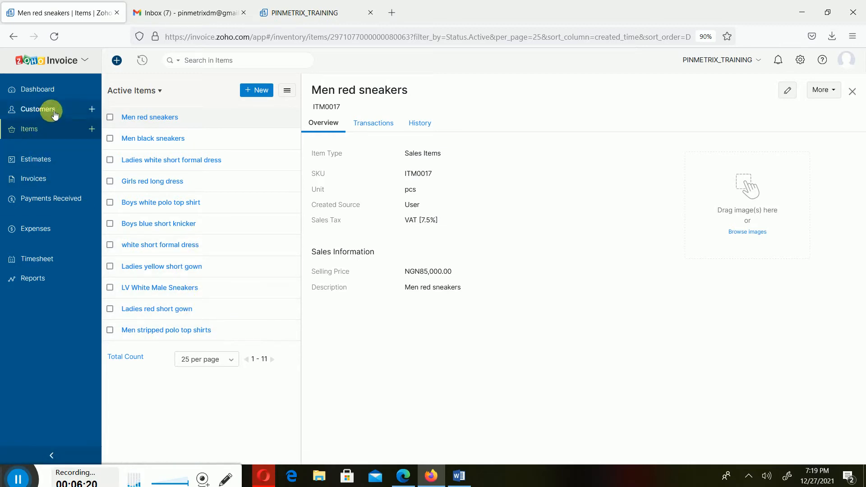
Start a new invoice and select the foreign customer billed in USD.
left_click(38, 180)
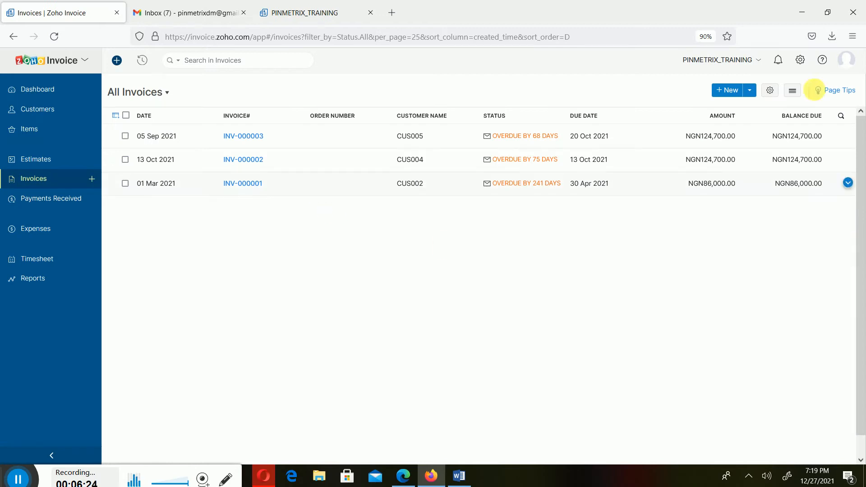
left_click(730, 90)
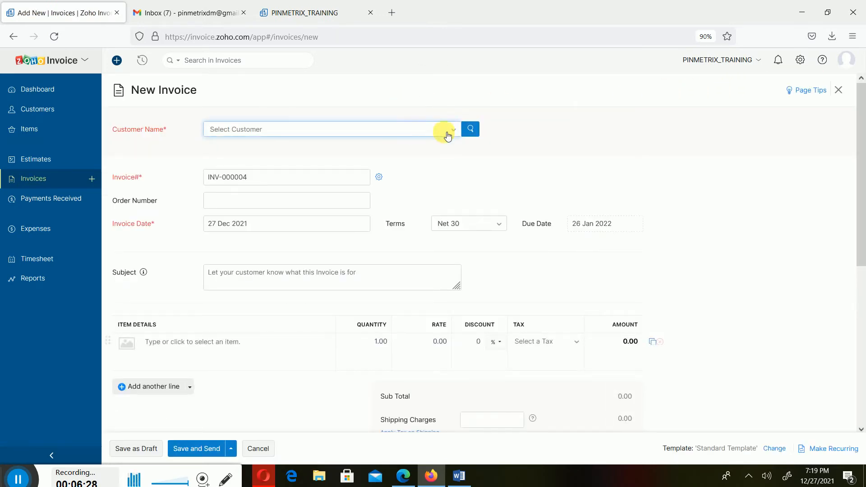
left_click(415, 138)
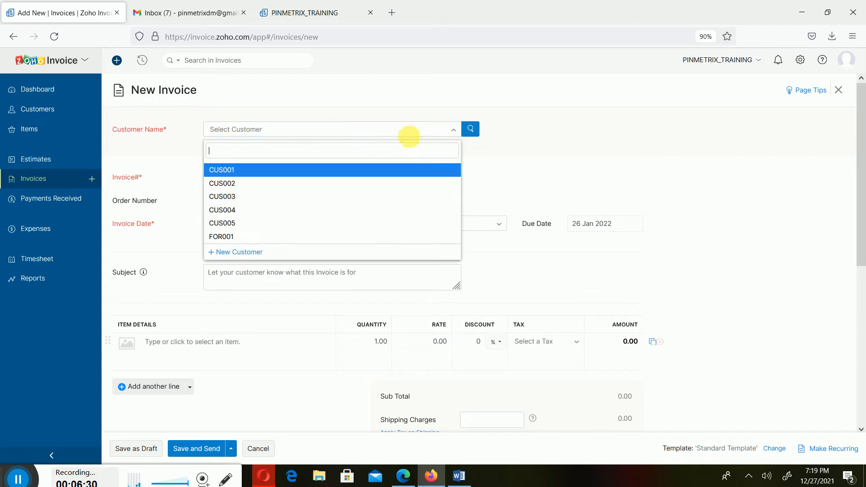
left_click(290, 236)
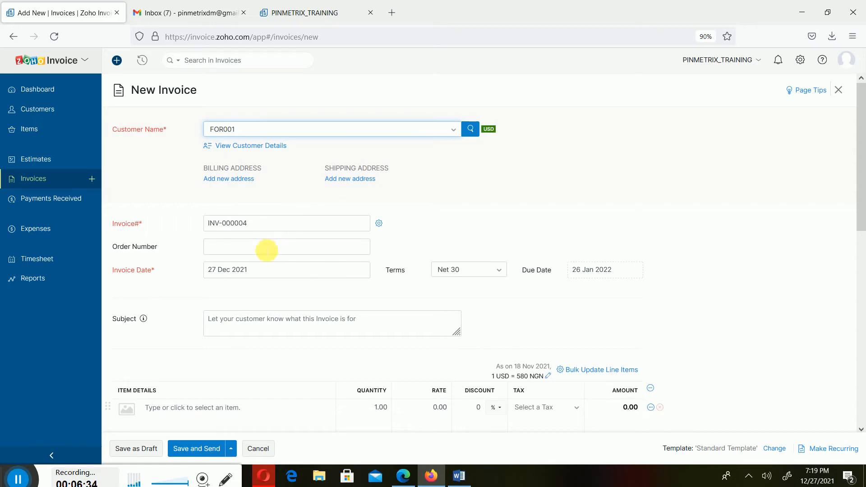
Set the invoice date to 02 Nov 2021 and check it against the scenario in the Word document.
left_click(251, 270)
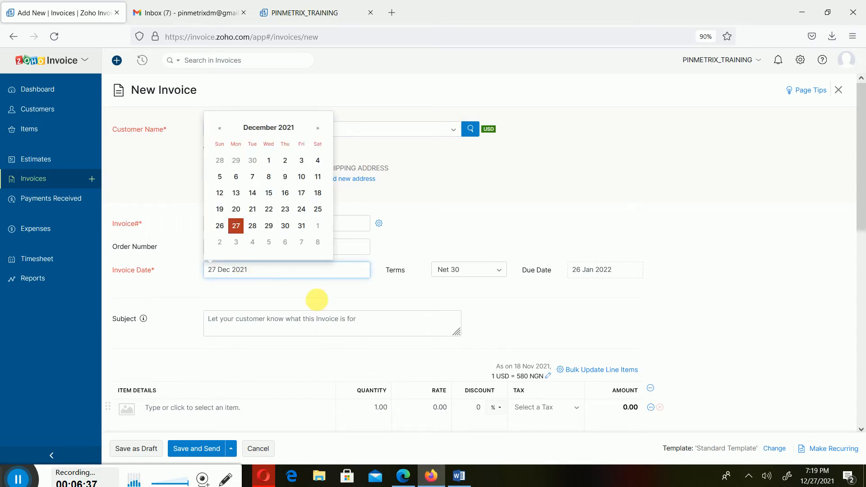
left_click(220, 128)
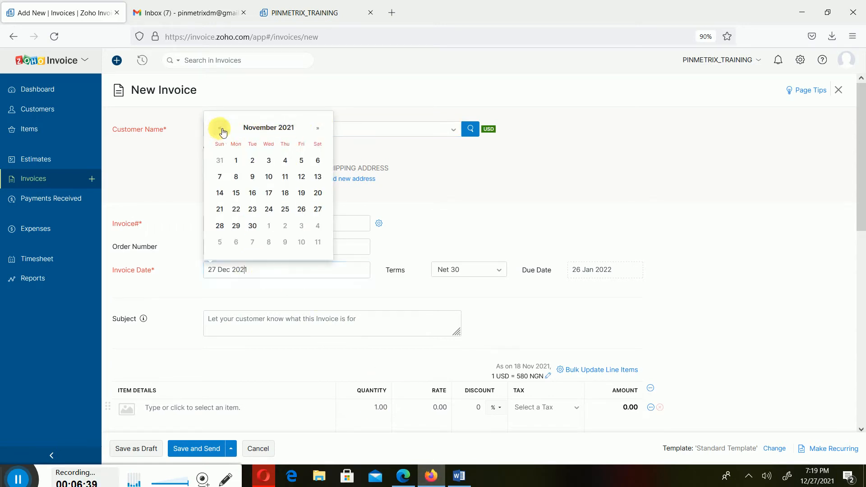
left_click(252, 160)
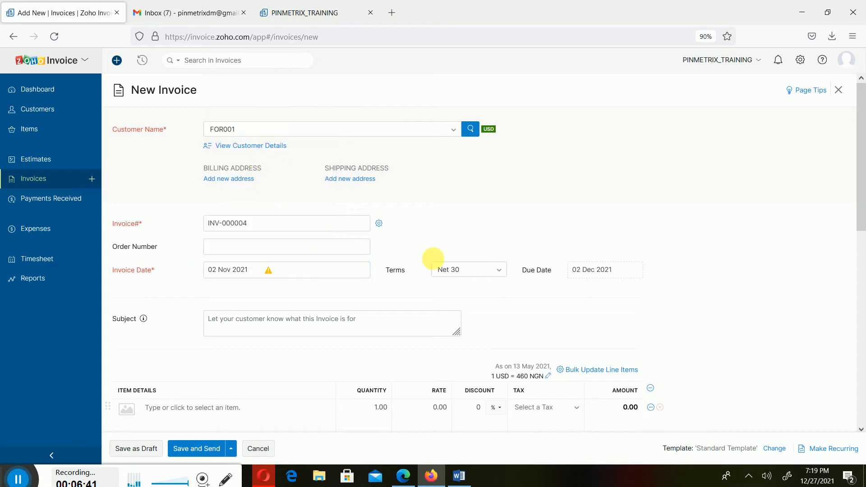
left_click(465, 474)
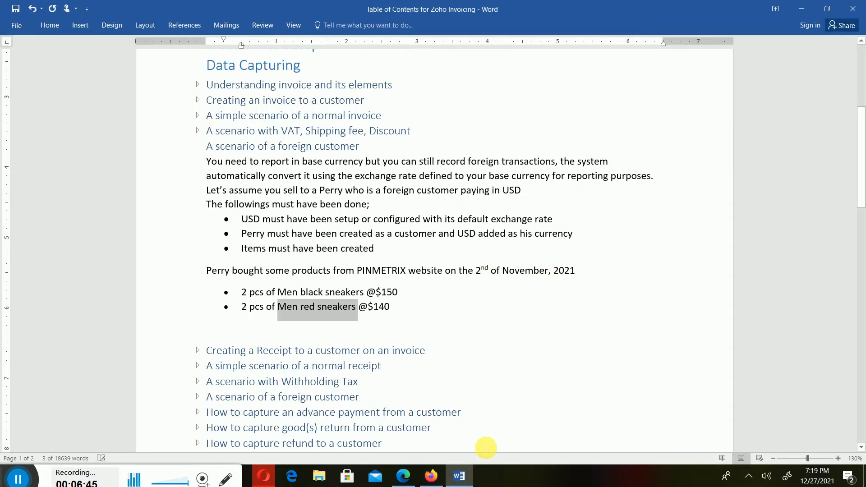
left_click(459, 475)
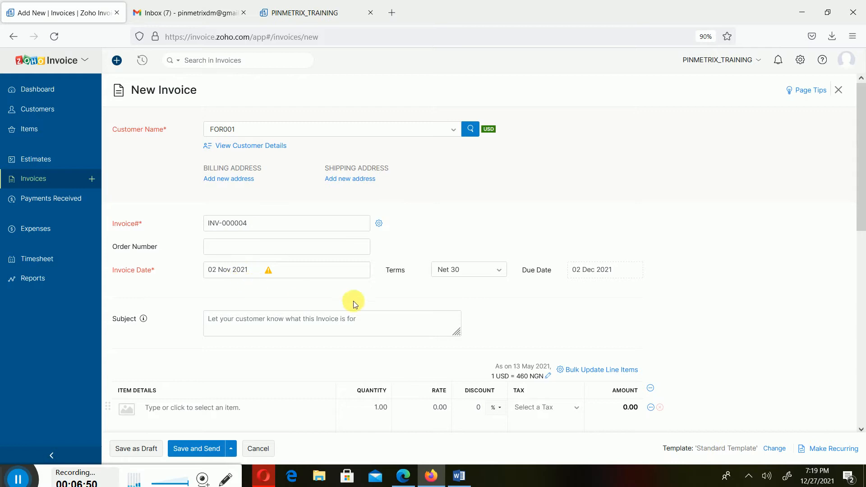
Select Net 30 as the invoice's payment terms.
left_click(499, 274)
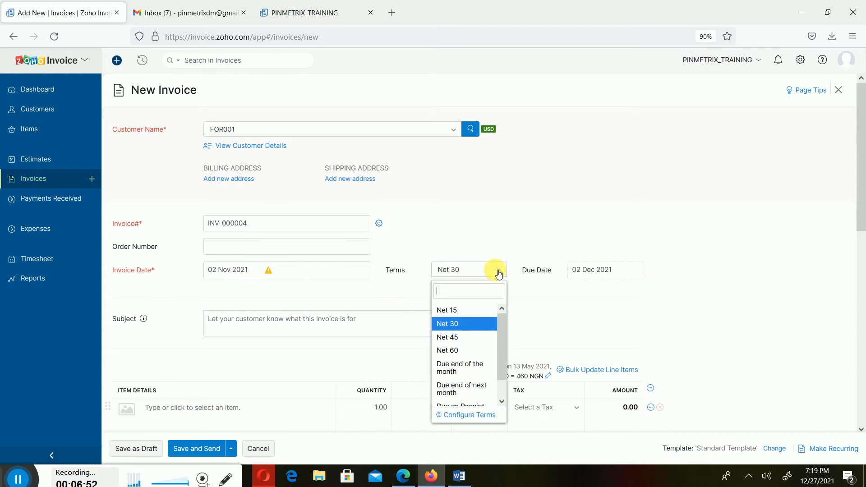
left_click(476, 328)
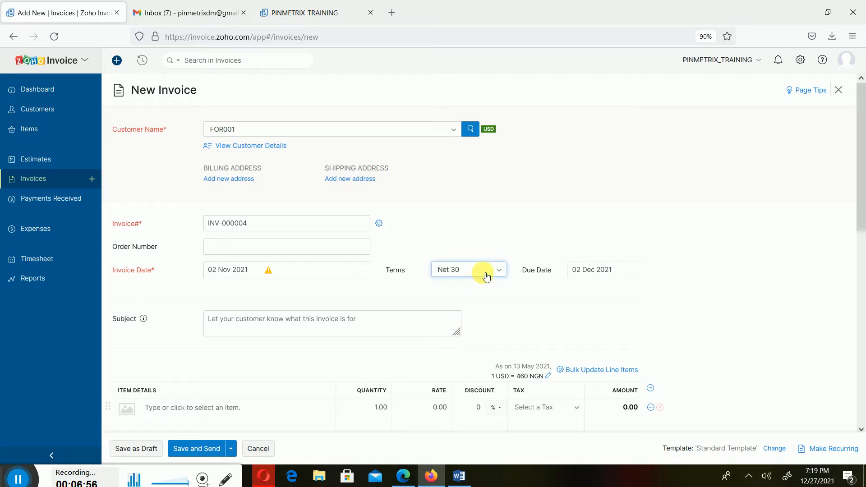
scroll(408, 243, "down", 6)
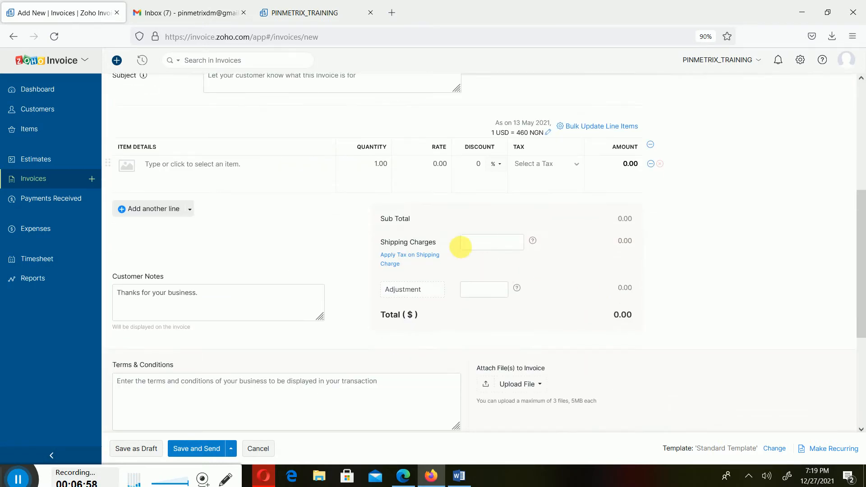
Add the Men black sneakers item as the first line of the USD invoice and review the exchange rate applied.
scroll(448, 232, "up", 3)
scroll(448, 232, "up", 1)
left_click(260, 274)
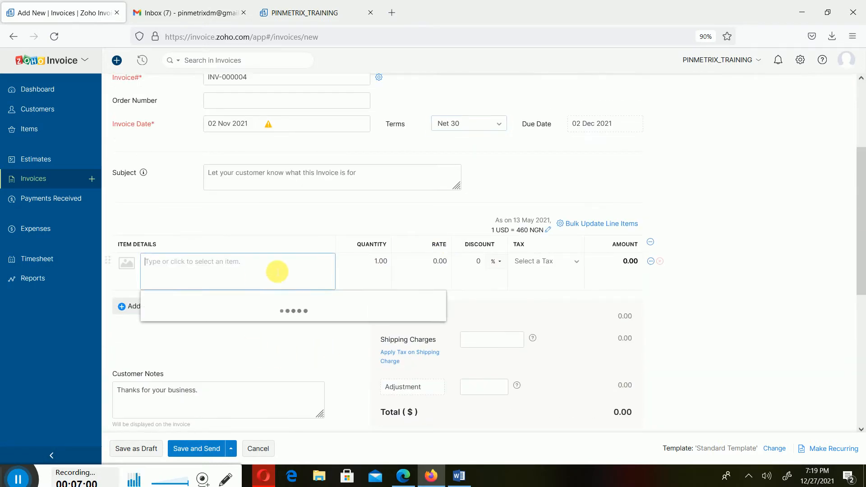
type("MEN")
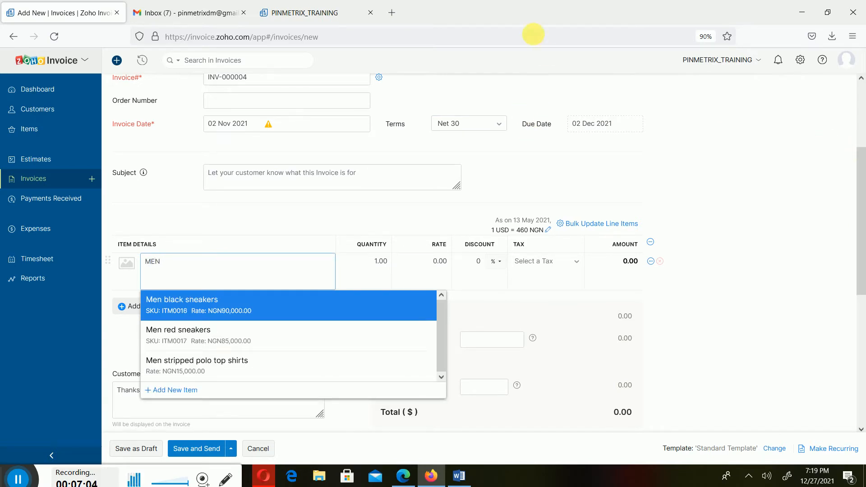
left_click(238, 304)
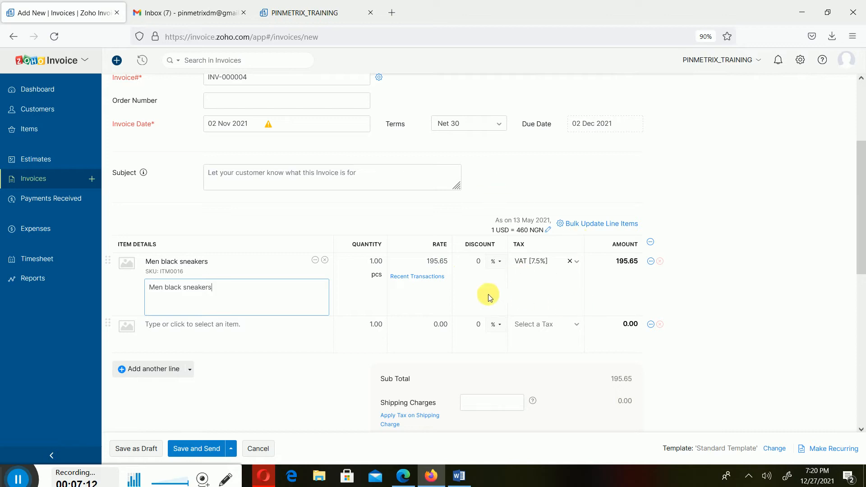
scroll(440, 224, "up", 3)
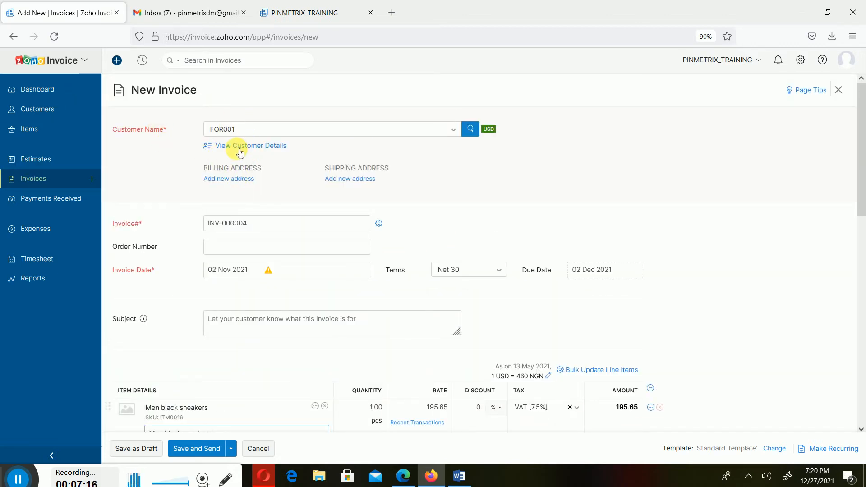
scroll(465, 259, "down", 3)
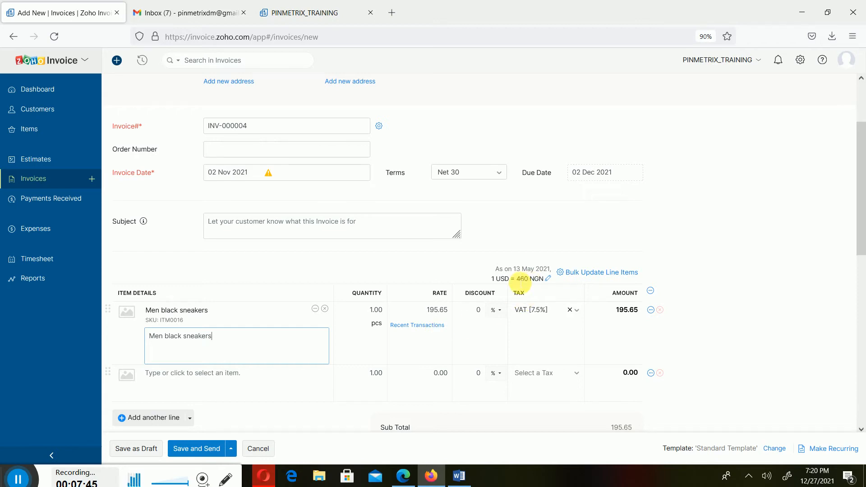
left_click(804, 64)
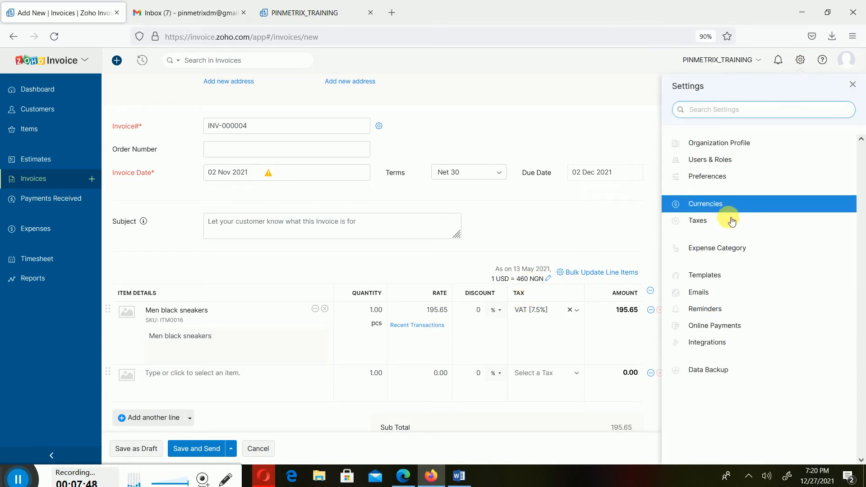
right_click(731, 205)
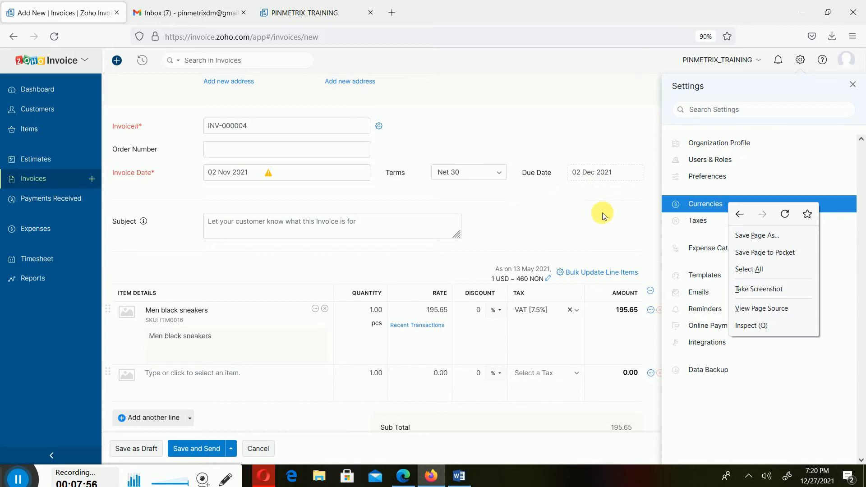
left_click(633, 218)
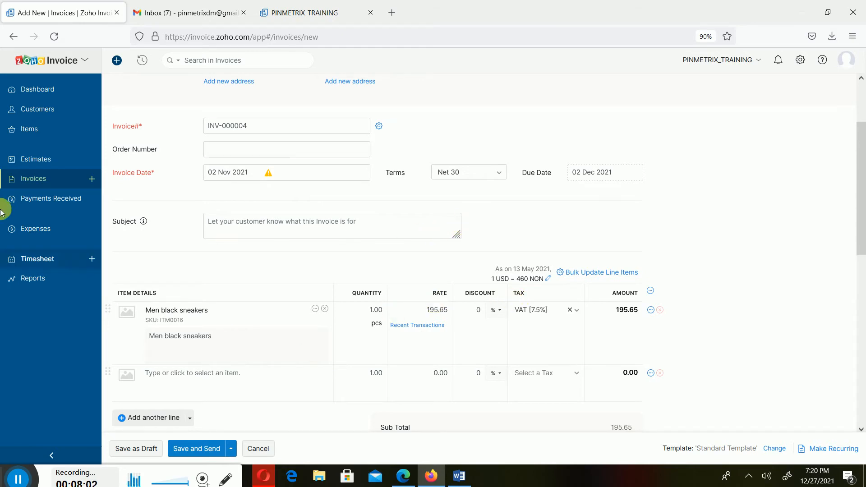
Leave the unsaved invoice and view the exchange rate history of the USD currency in the currency settings.
scroll(286, 169, "up", 3)
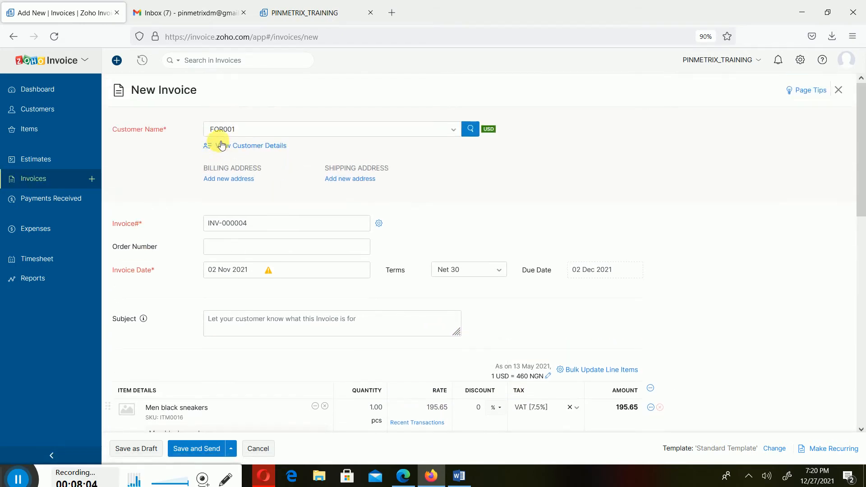
scroll(385, 245, "down", 3)
scroll(386, 245, "up", 3)
scroll(406, 284, "down", 2)
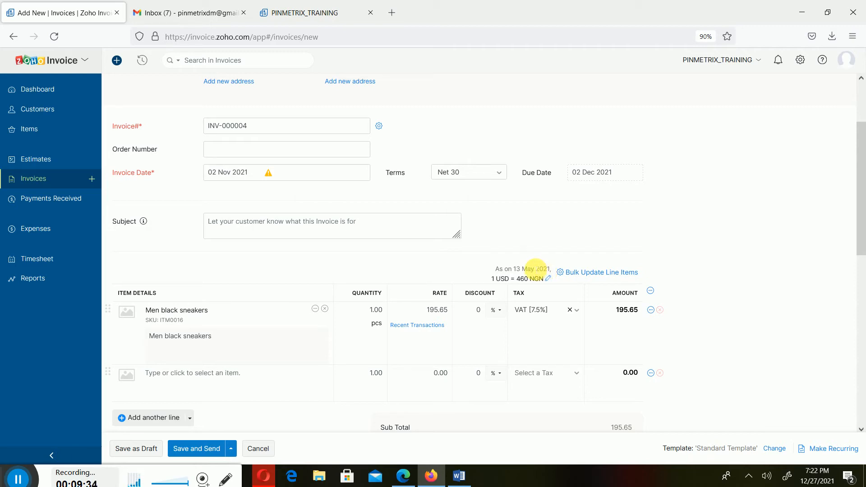
left_click(800, 60)
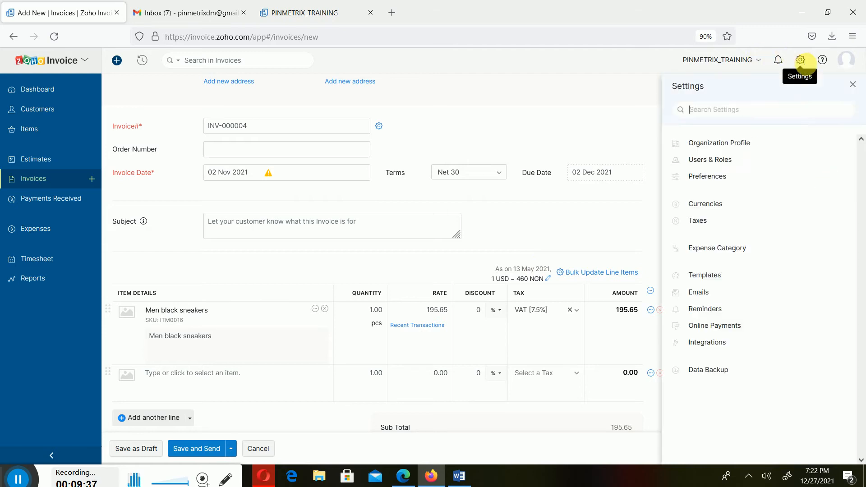
left_click(729, 202)
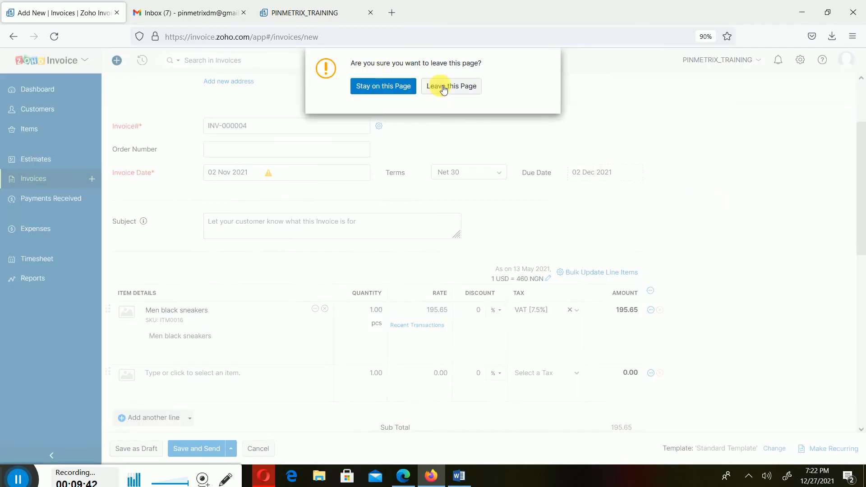
left_click(464, 86)
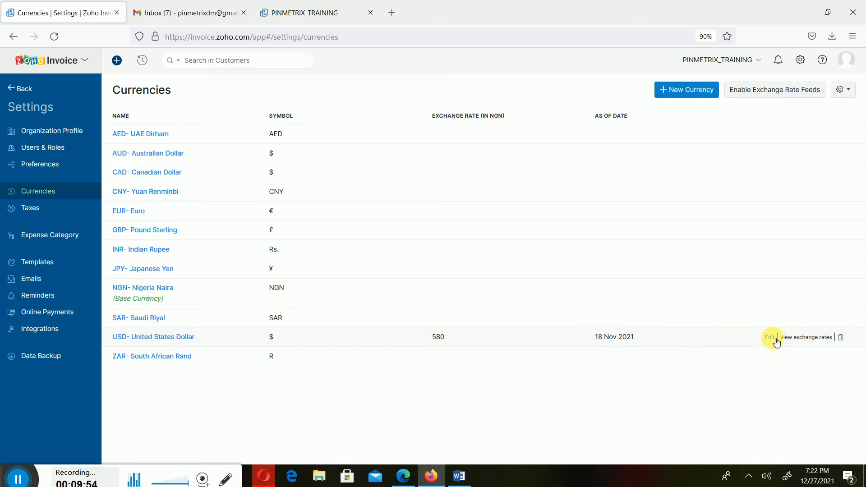
left_click(806, 339)
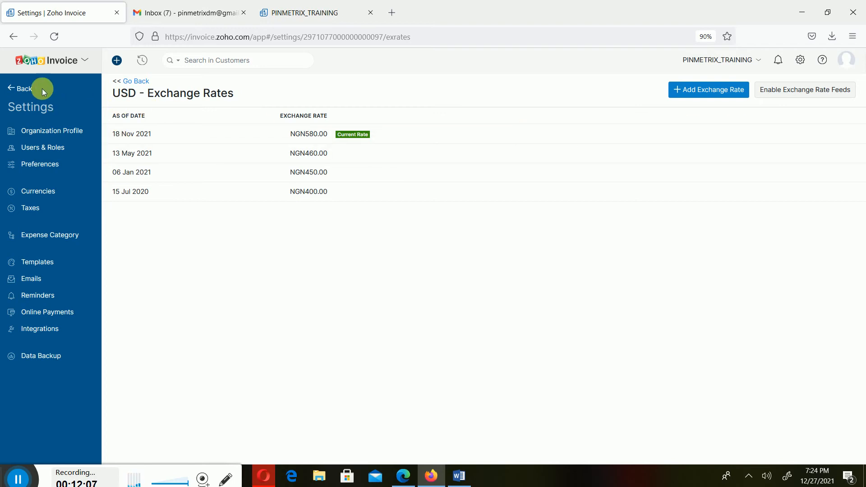
Return to a blank new invoice and select the foreign customer billed in USD.
left_click(6, 89)
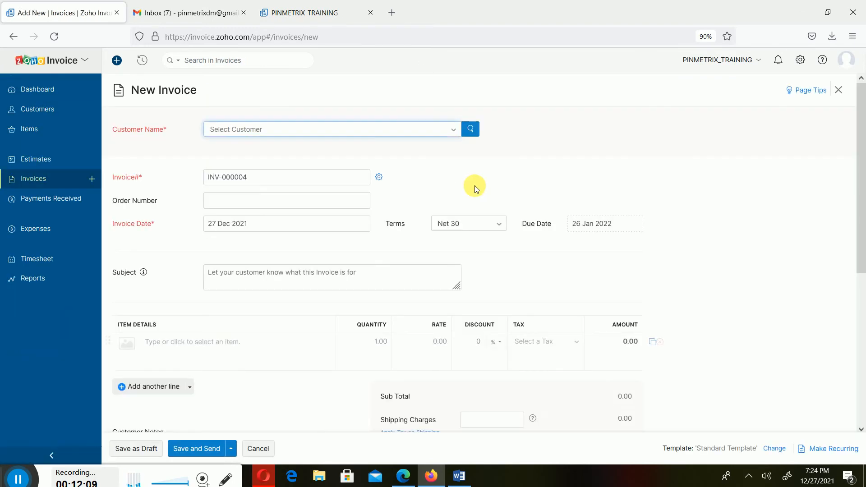
scroll(518, 245, "down", 5)
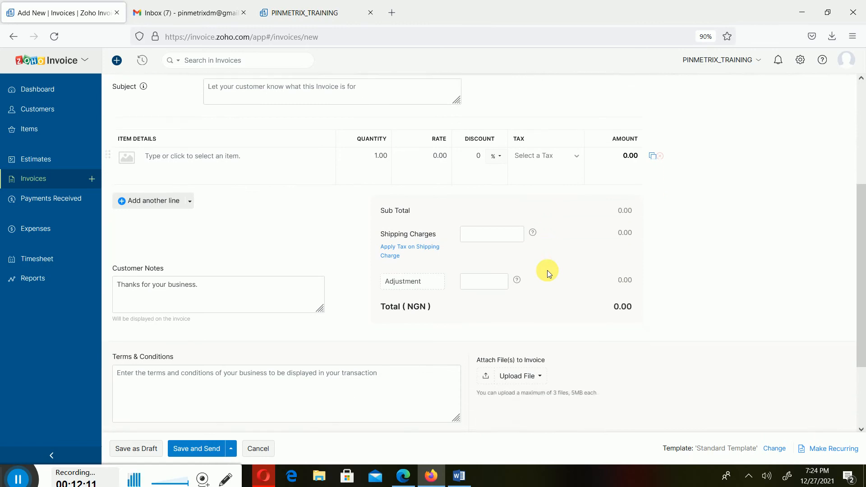
scroll(547, 269, "up", 5)
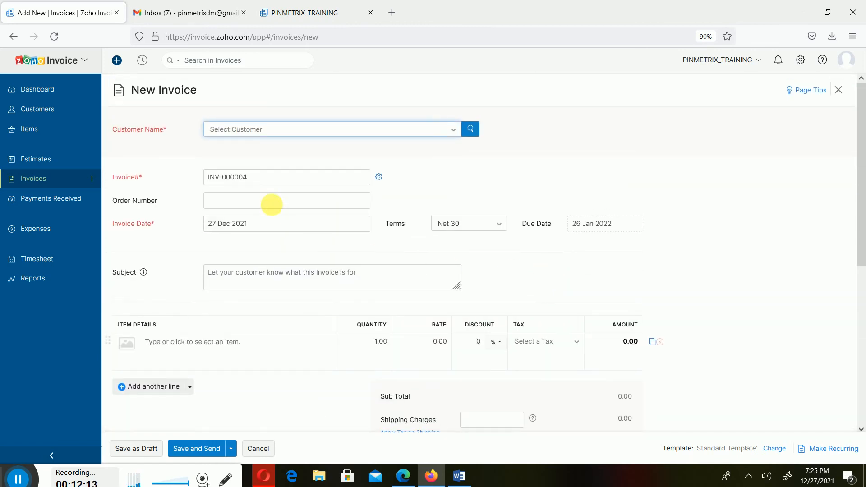
left_click(451, 129)
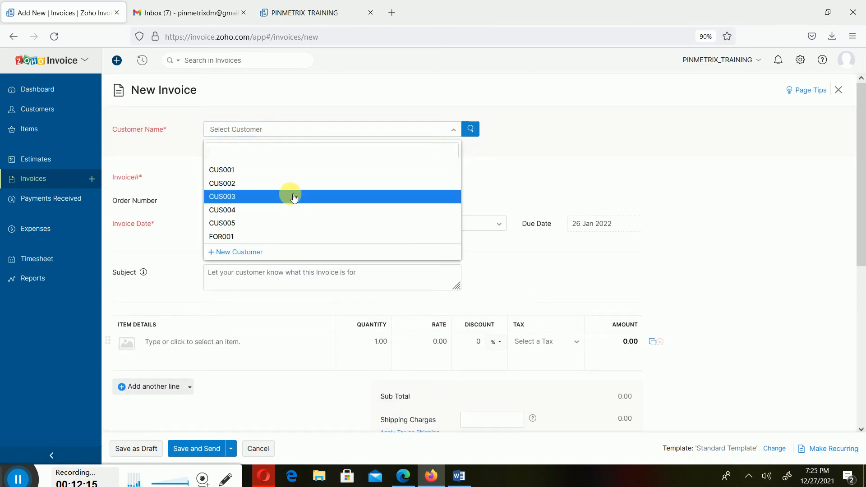
left_click(269, 237)
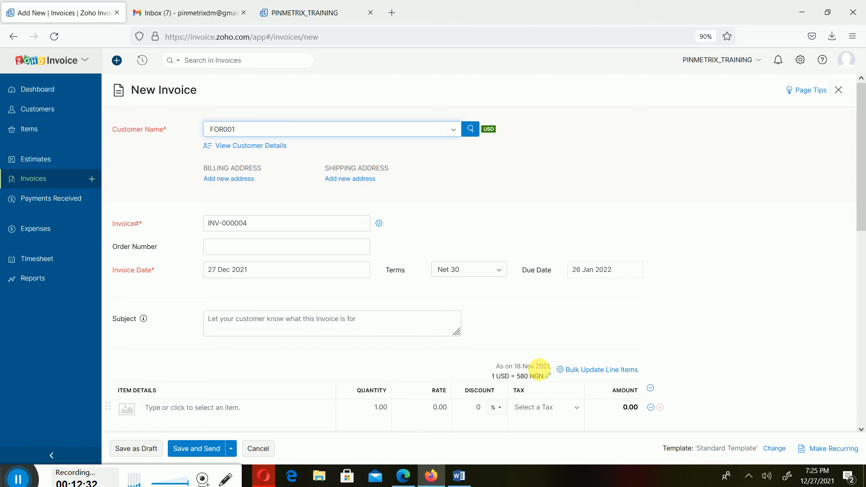
Switch the invoice to a customer billed in NGN for comparison and reselect the foreign customer billed in USD.
left_click(455, 129)
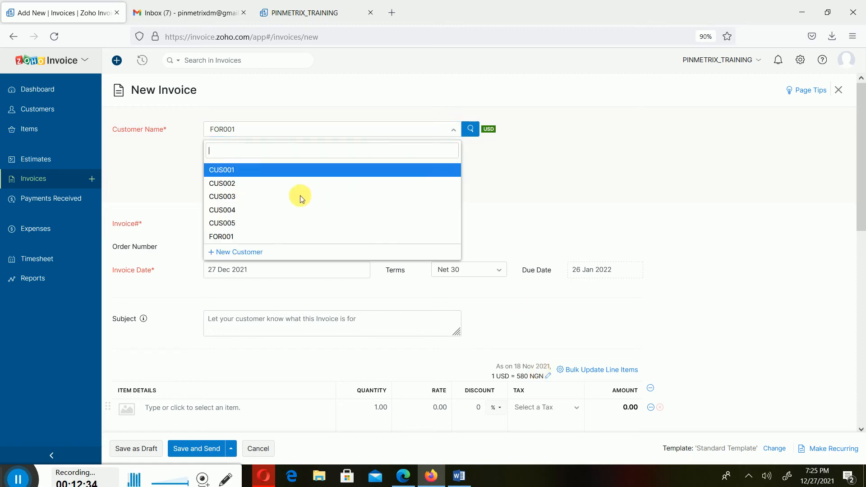
left_click(269, 212)
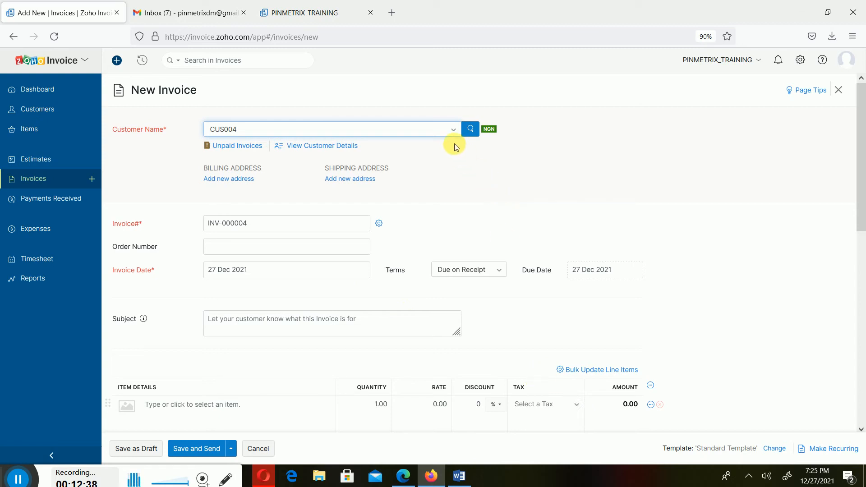
left_click(451, 128)
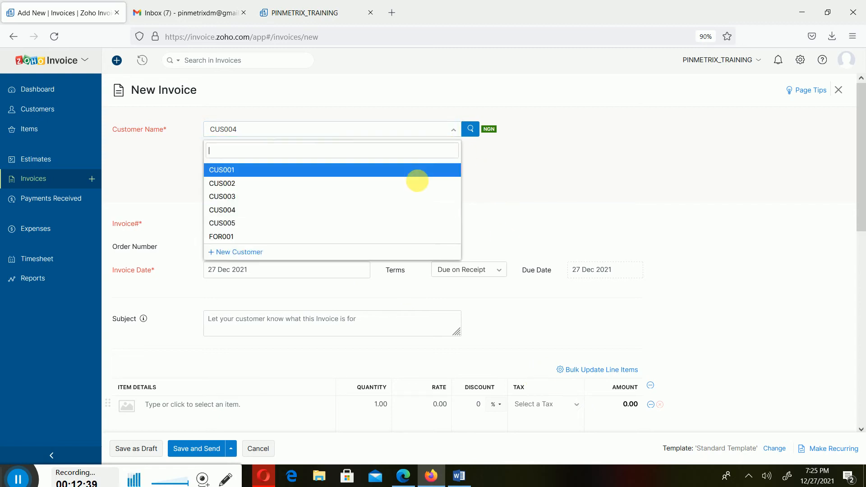
left_click(274, 239)
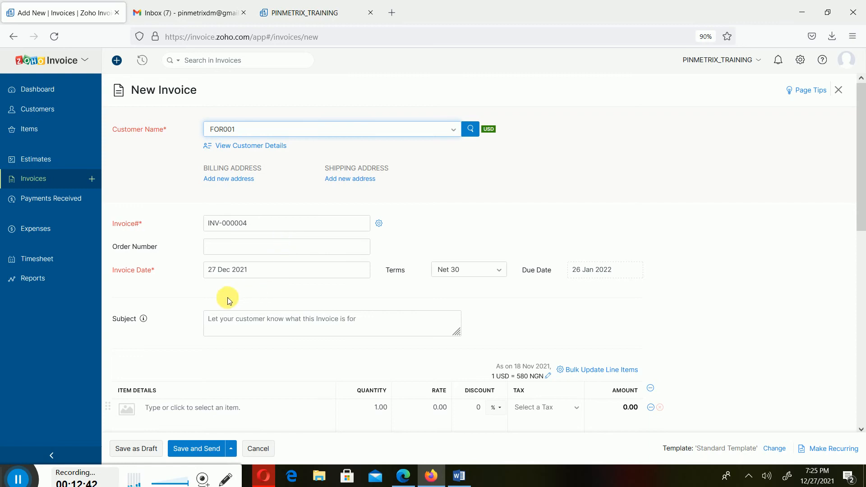
Set the invoice date to 18 Nov 2021 and change it to 17 Nov 2021 to compare the exchange rates applied.
left_click(298, 276)
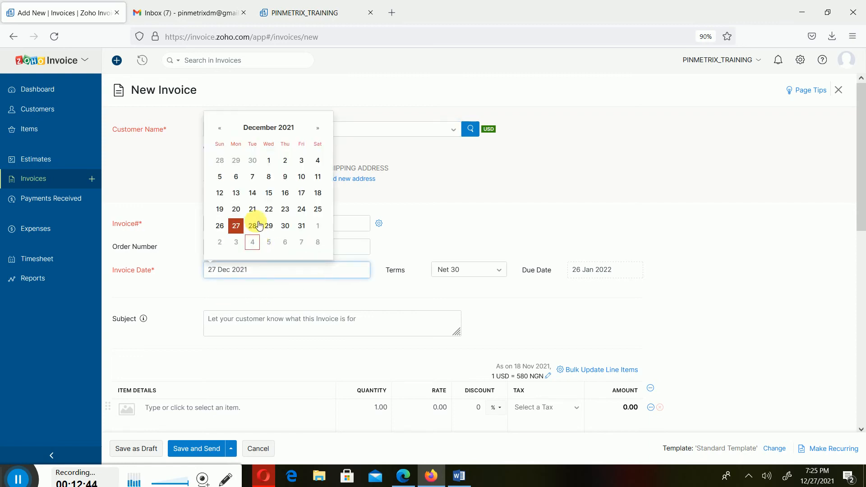
left_click(219, 128)
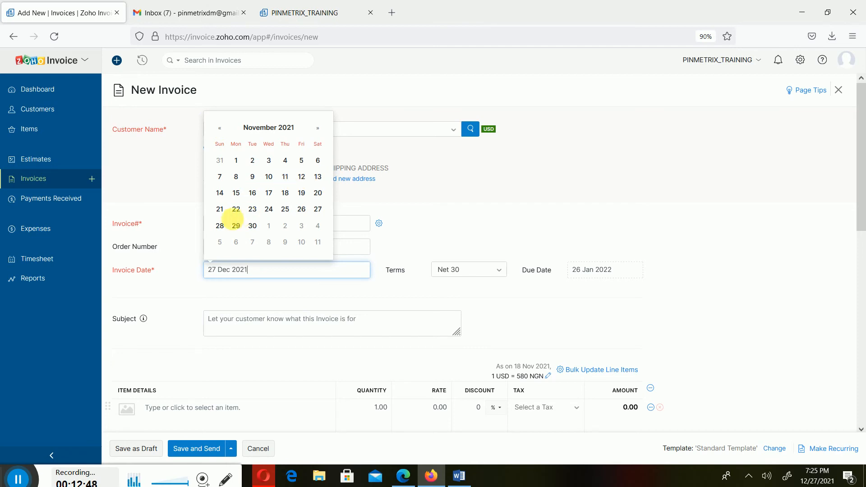
left_click(285, 193)
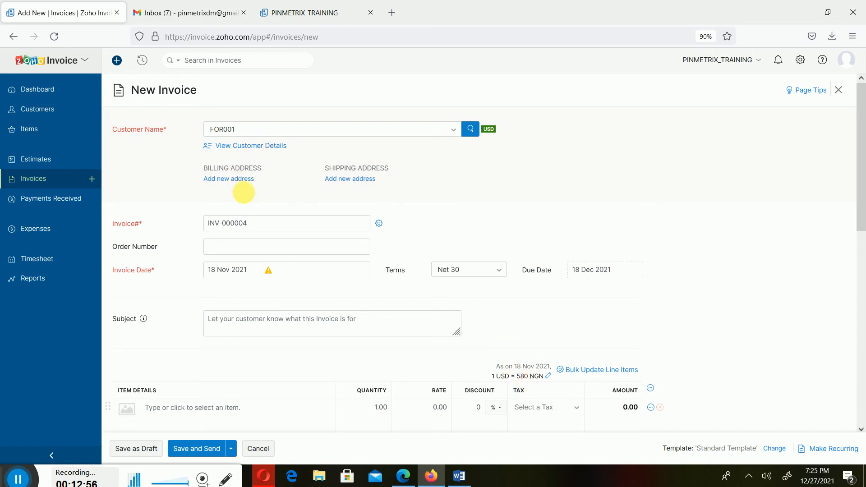
mouse_move(269, 276)
left_click(331, 271)
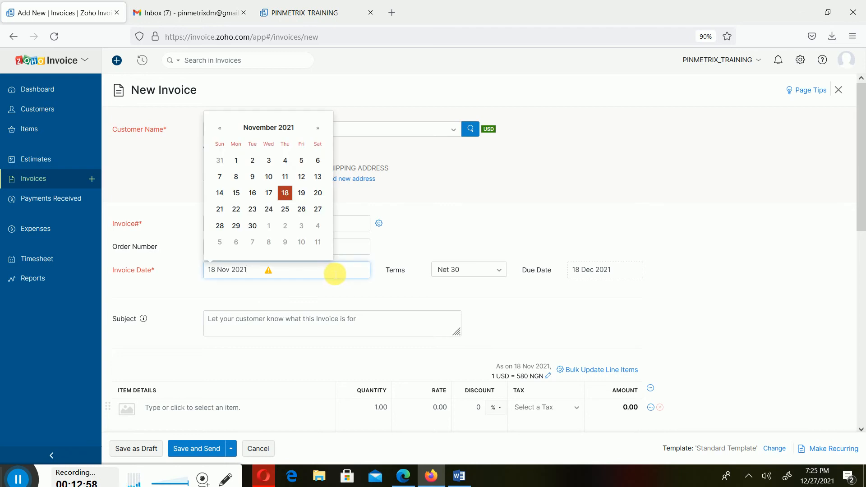
left_click(275, 198)
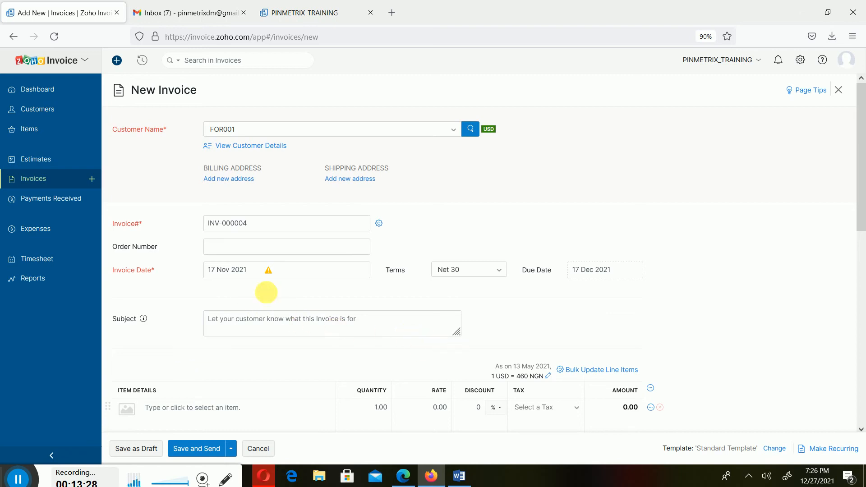
Set the invoice date to 02 Nov 2021.
left_click(261, 270)
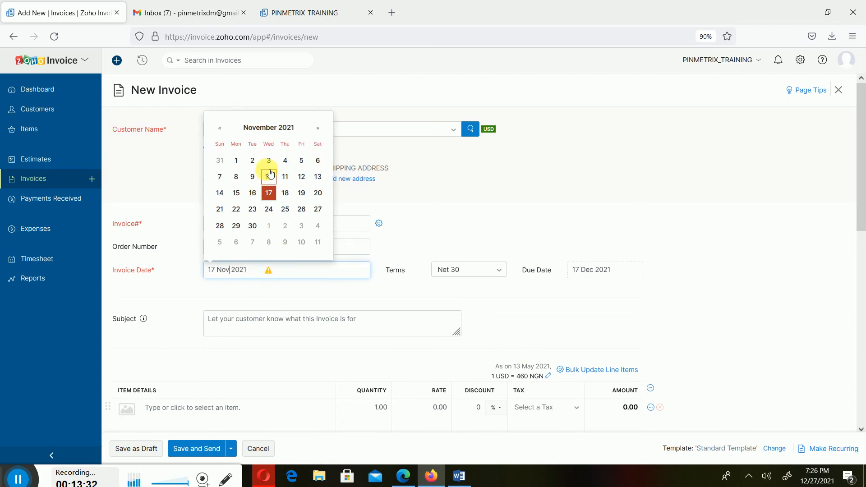
left_click(252, 161)
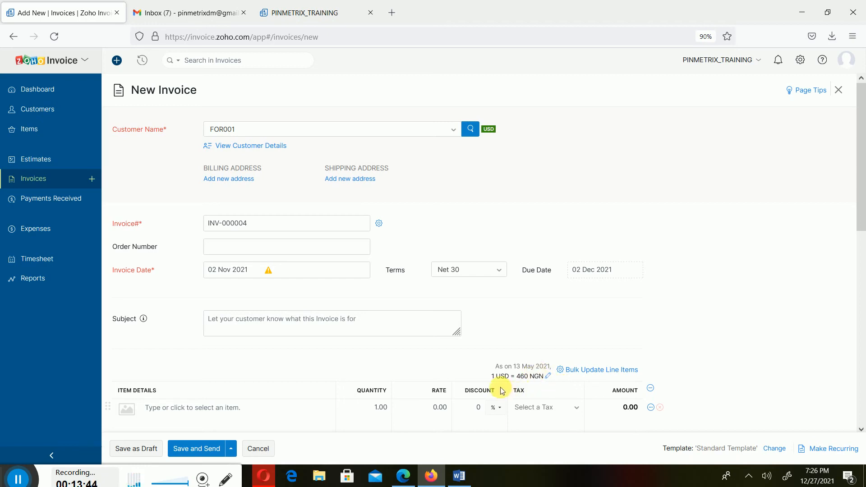
Set the invoice's USD exchange rate to 600 NGN, make it the default for 02 Nov 2021, and recalculate item prices with it.
left_click(547, 375)
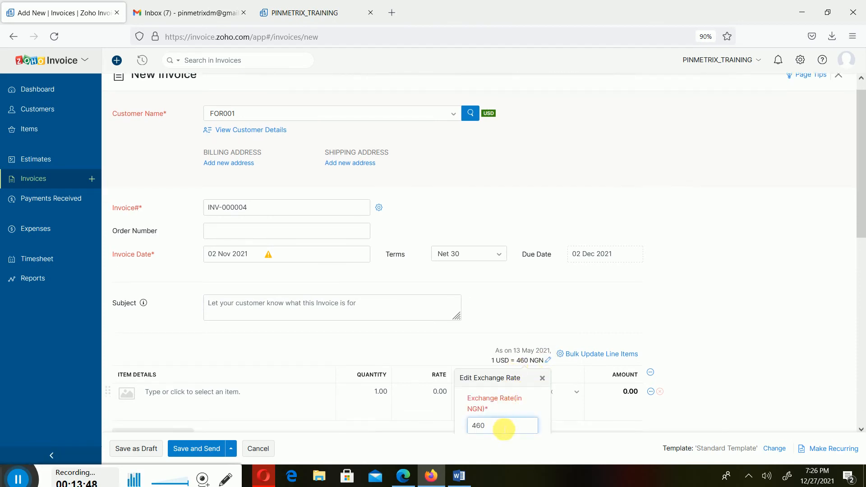
double_click(503, 428)
type("6")
key("Tab")
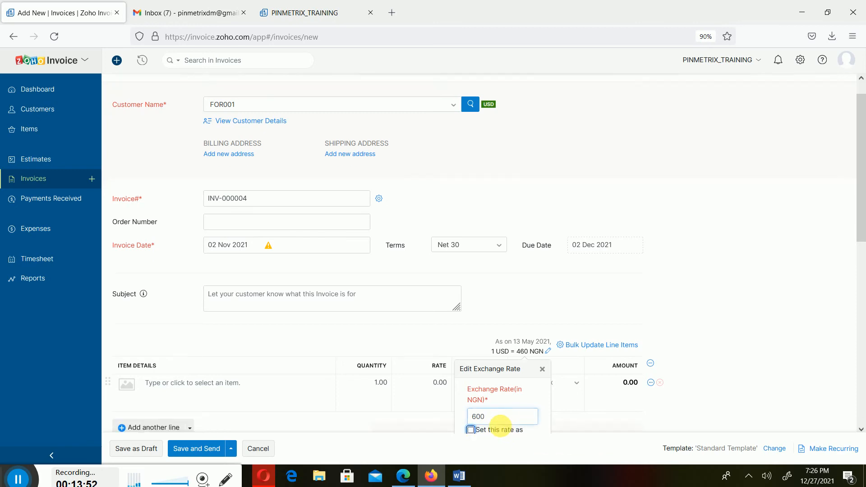
scroll(626, 410, "down", 2)
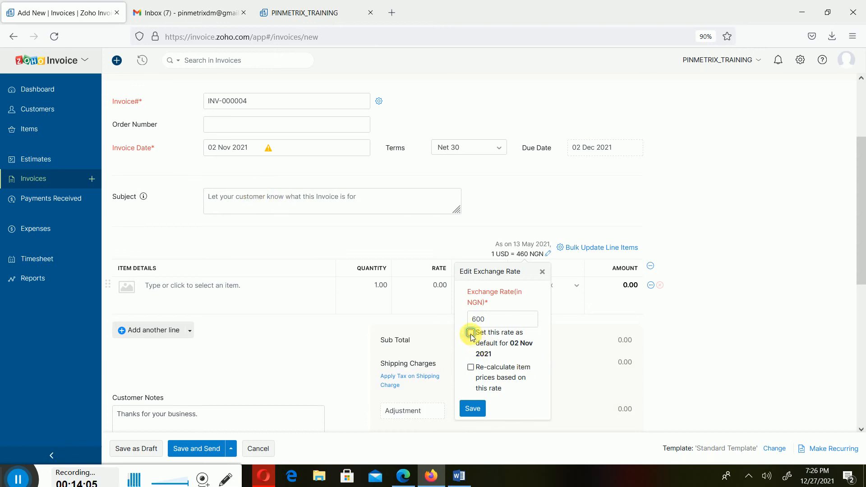
left_click(471, 367)
left_click(472, 409)
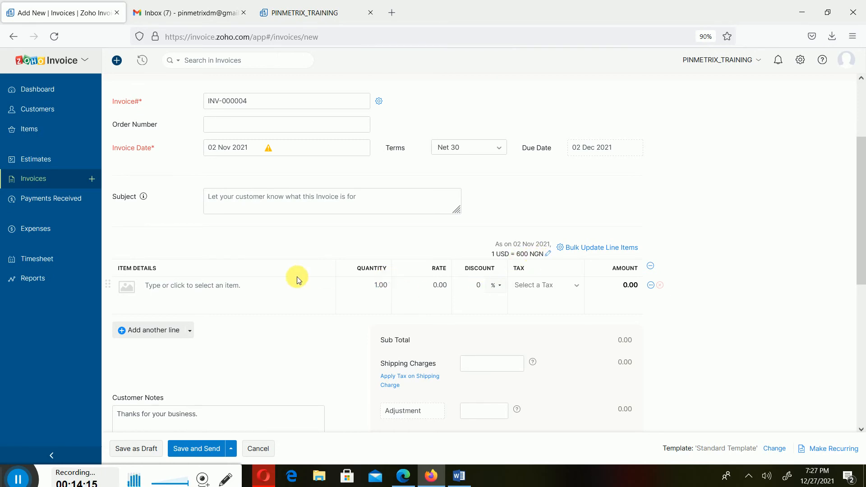
Add Men black sneakers as the invoice's first line item.
left_click(287, 299)
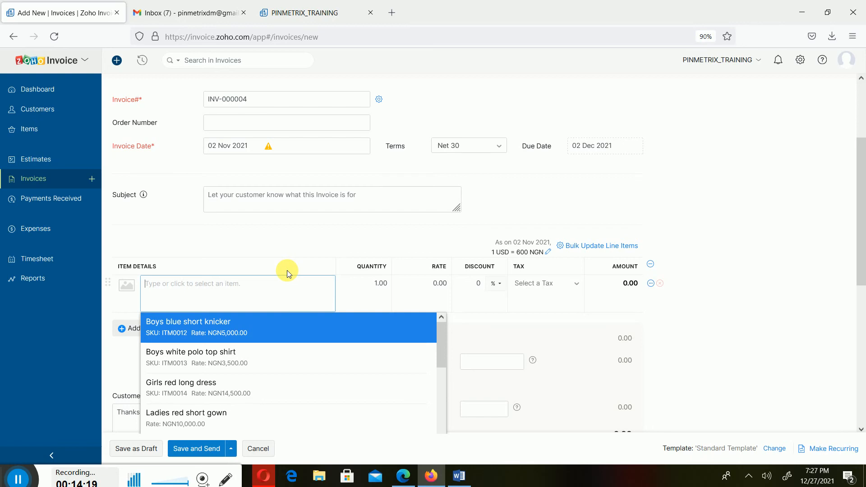
type("MEN")
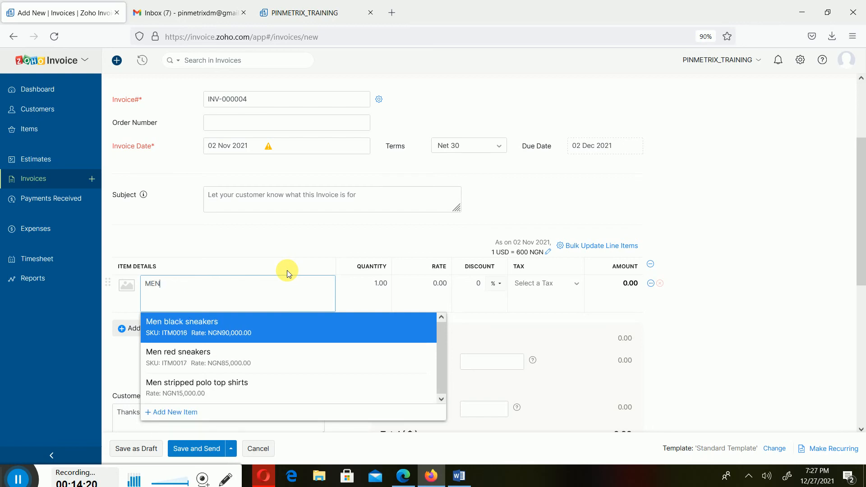
left_click(240, 323)
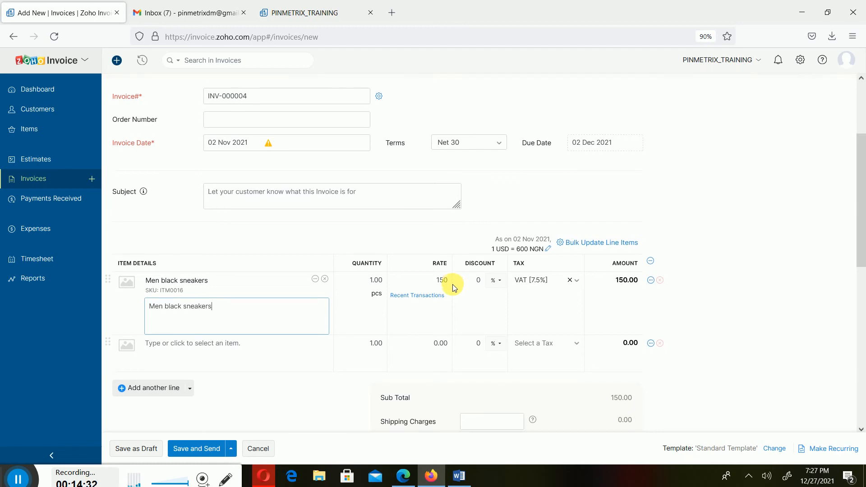
scroll(453, 284, "down", 3)
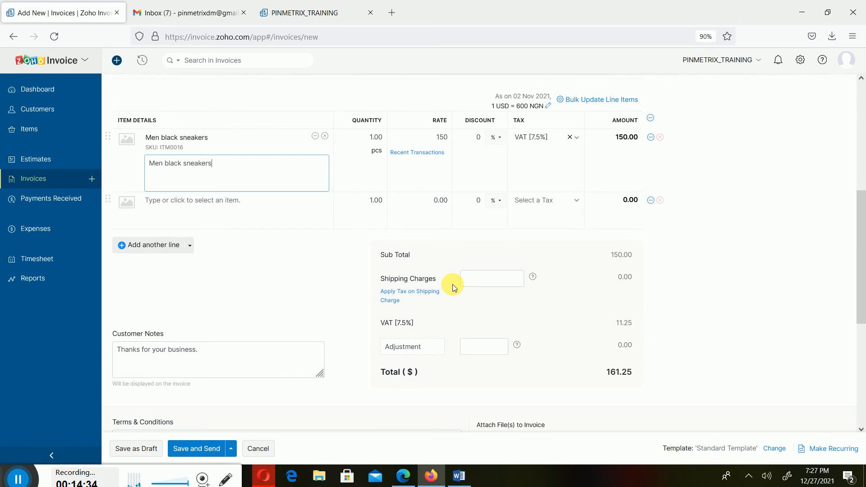
scroll(453, 284, "up", 3)
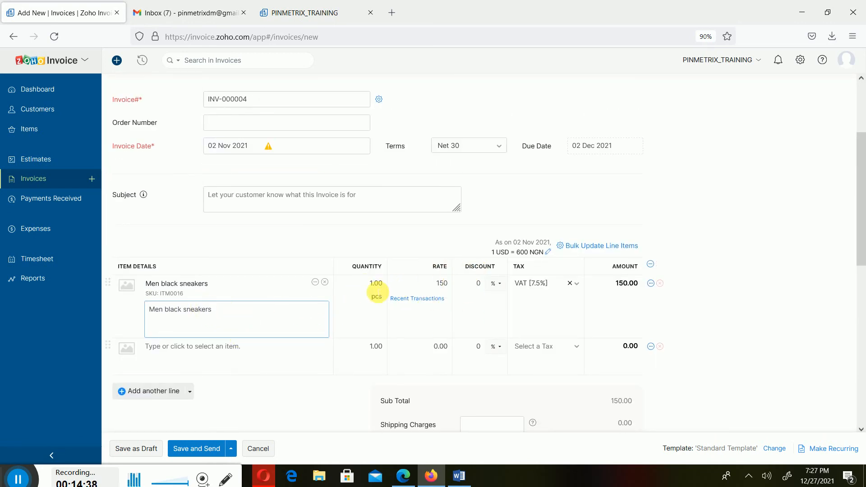
Set the quantity of the Men black sneakers line to 2.00.
left_click(377, 284)
double_click(377, 283)
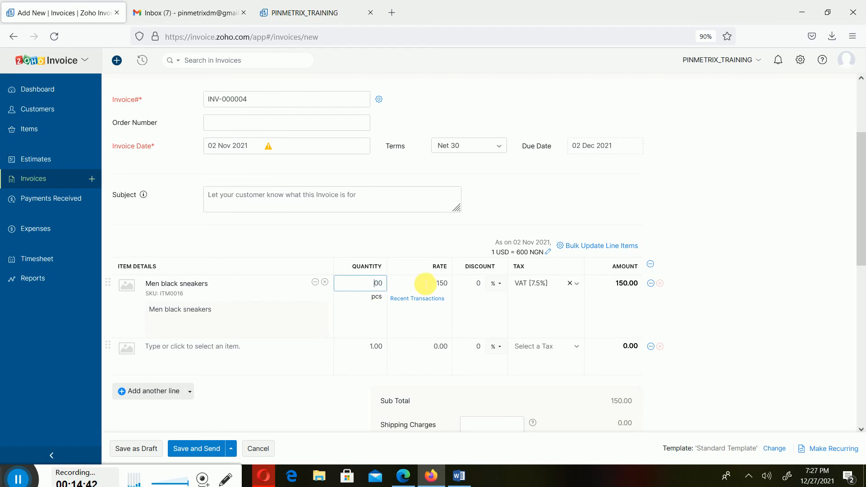
type("2")
key("Tab")
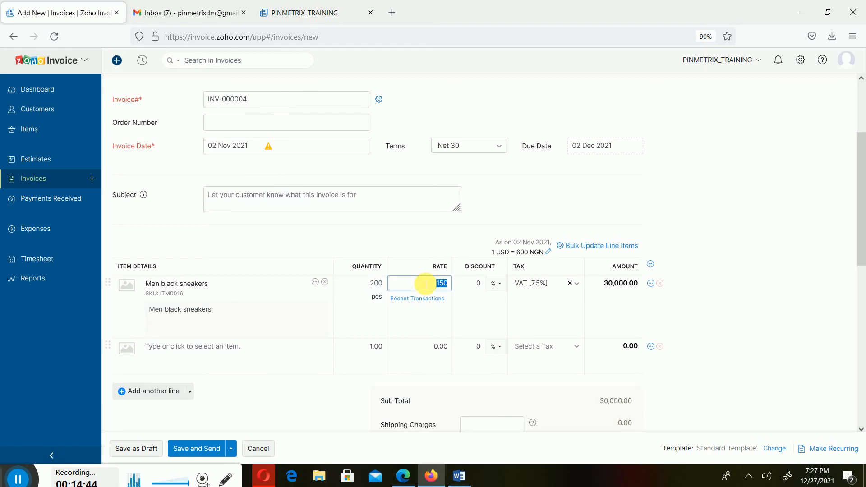
left_click(377, 283)
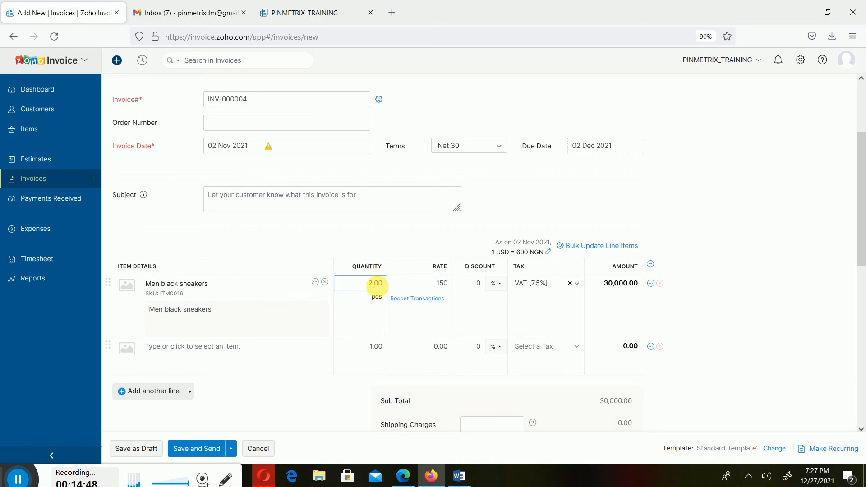
type(".")
key("Tab")
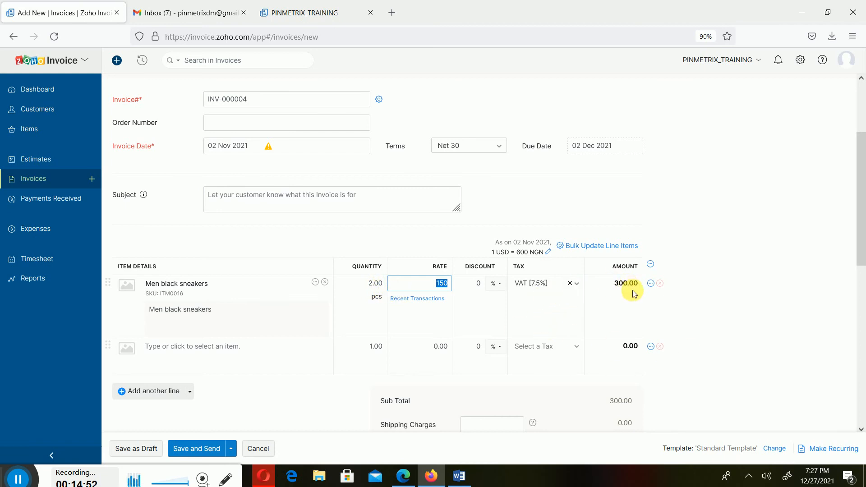
Remove the VAT from the Men black sneakers line.
scroll(626, 294, "down", 2)
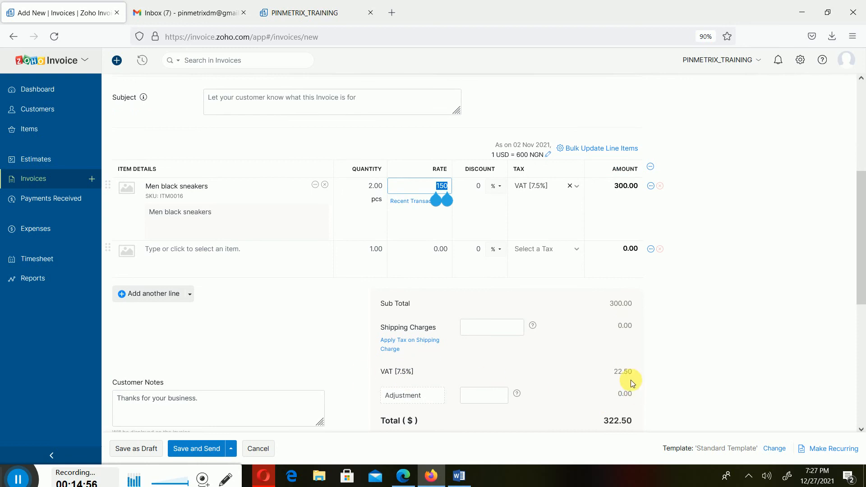
left_click(756, 227)
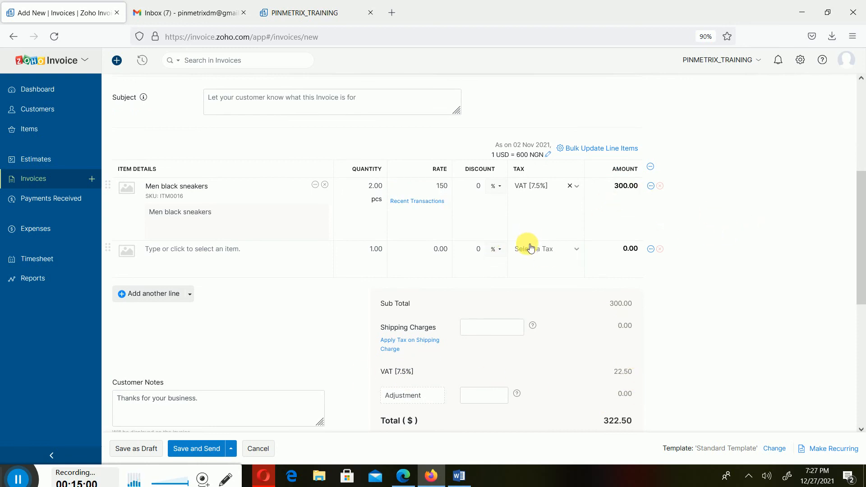
left_click(571, 186)
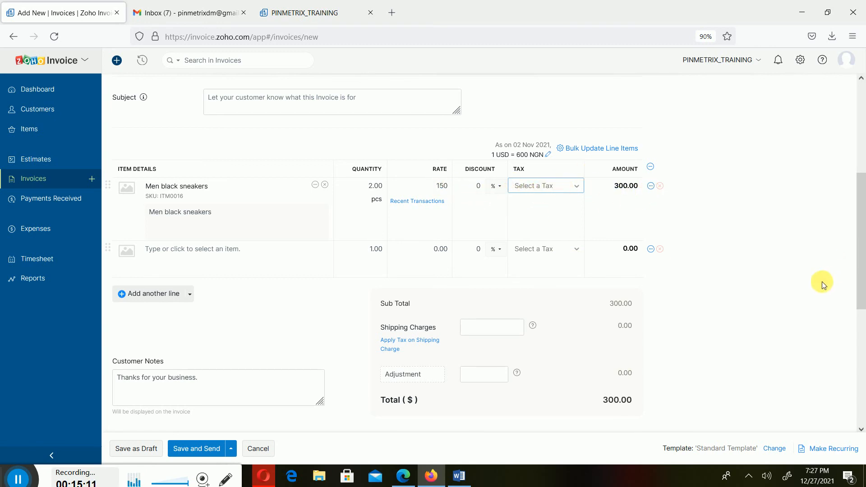
key("Tab")
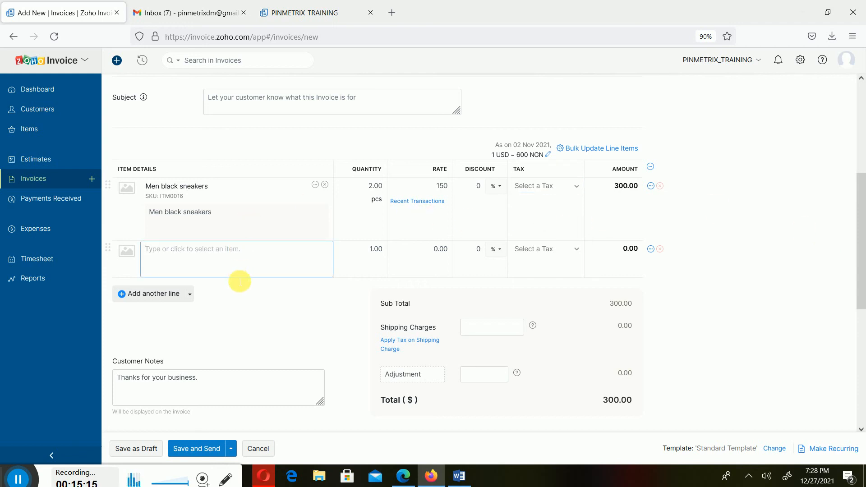
Add Men red sneakers as the second line item with a quantity of 2.00.
left_click(257, 254)
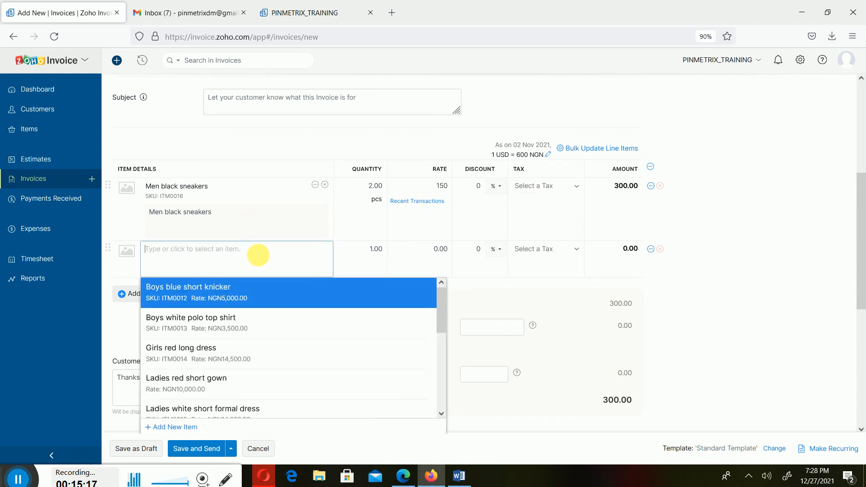
type("MEN")
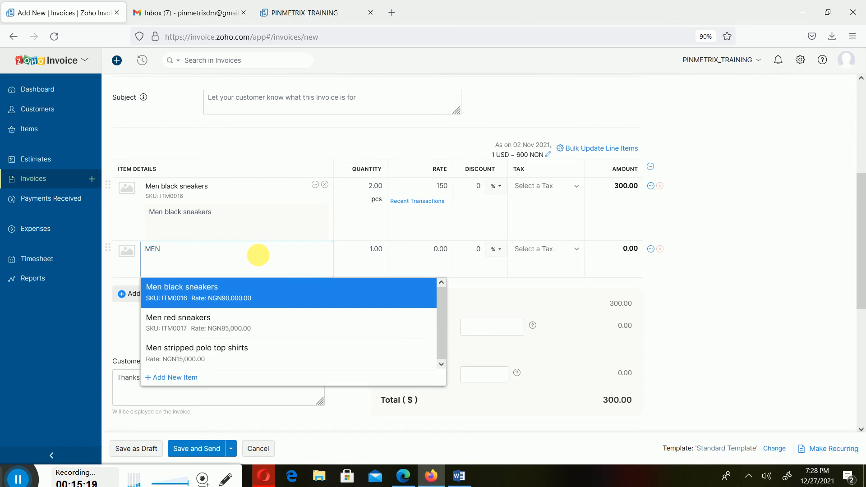
left_click(256, 324)
left_click(375, 252)
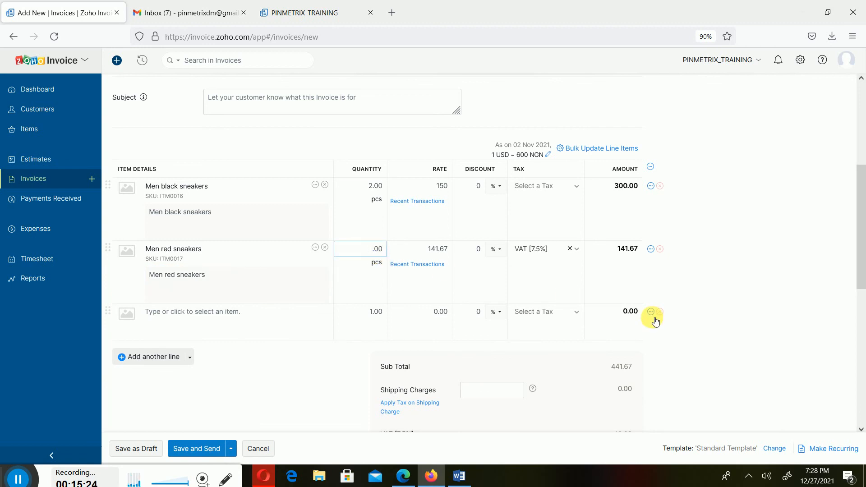
key("Tab")
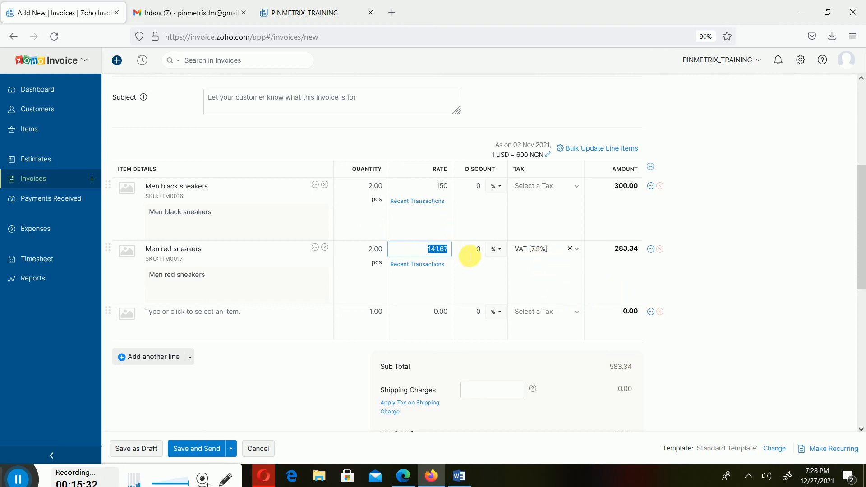
Set the Men red sneakers rate to 140 and remove the VAT from that line.
left_click(512, 261)
left_click(446, 250)
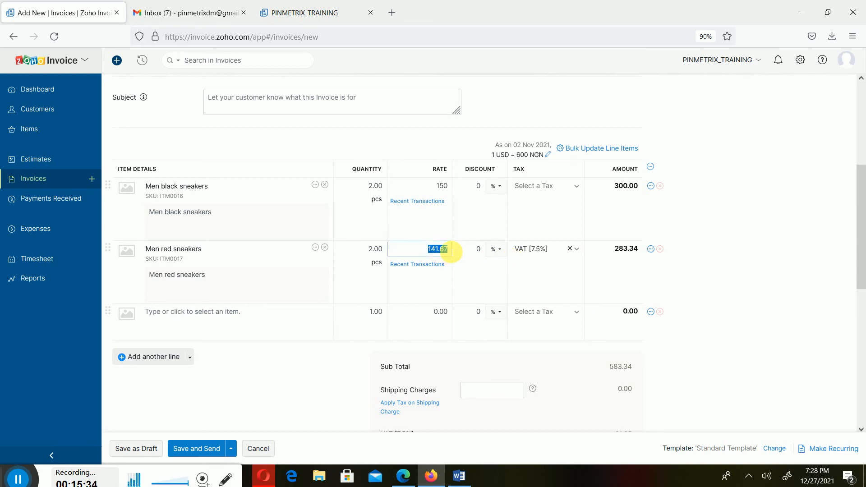
left_click(435, 253)
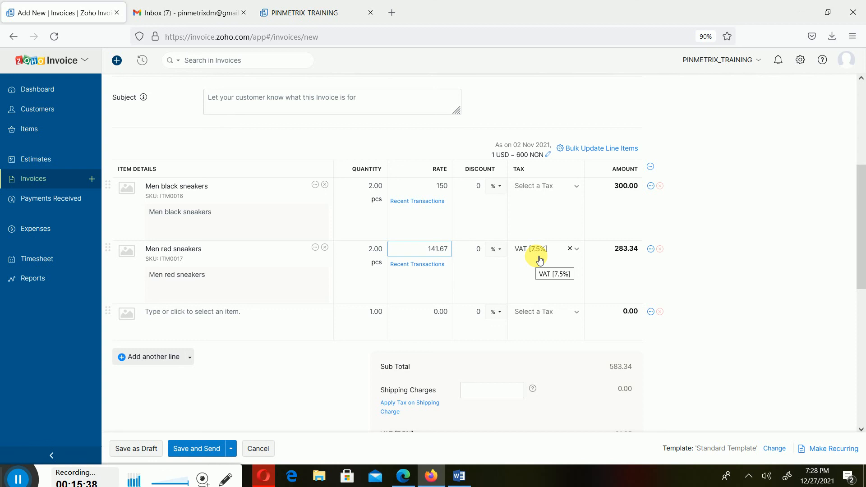
key("BackSpace")
key("BackSpace")
key("Tab")
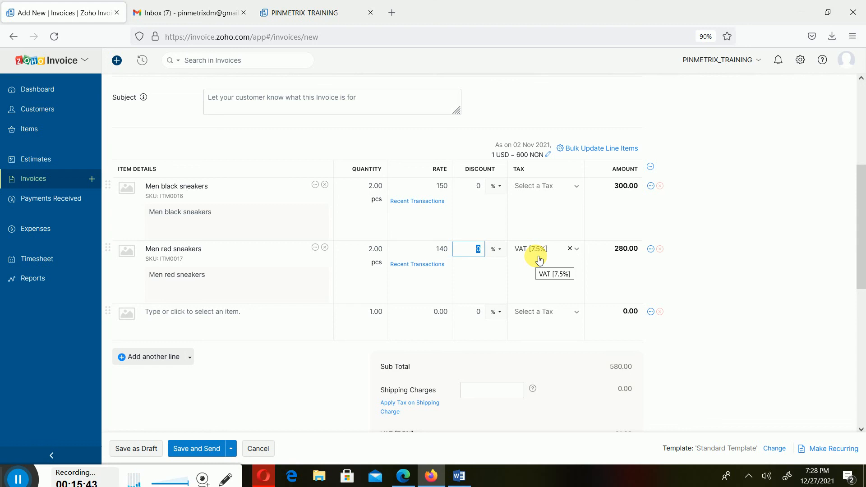
left_click(570, 251)
left_click(720, 309)
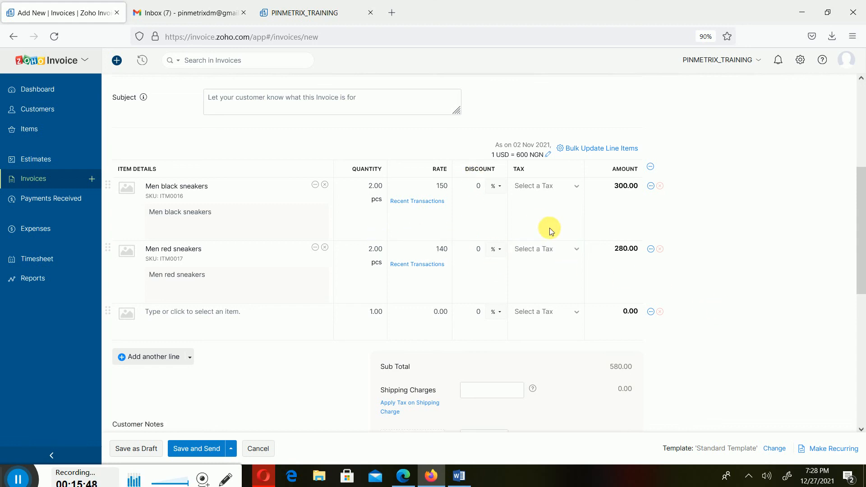
Review the completed invoice and save it for sending by email to the foreign customer.
scroll(620, 277, "down", 1)
scroll(619, 277, "down", 3)
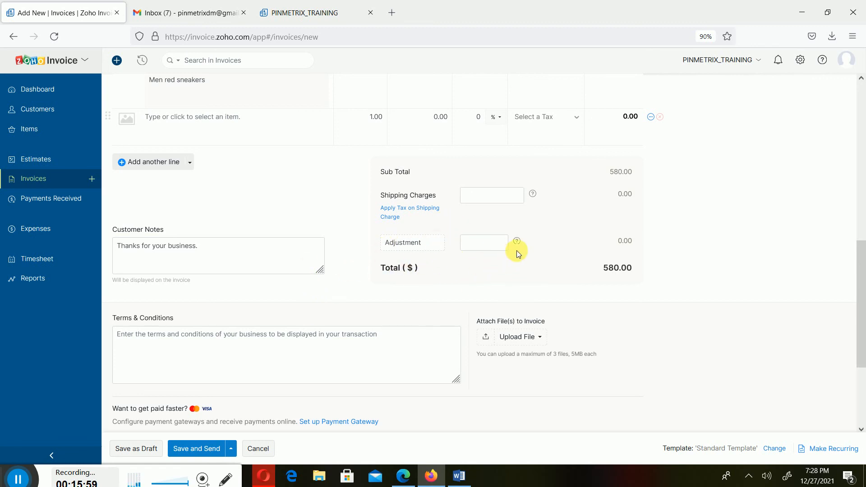
scroll(517, 252, "up", 10)
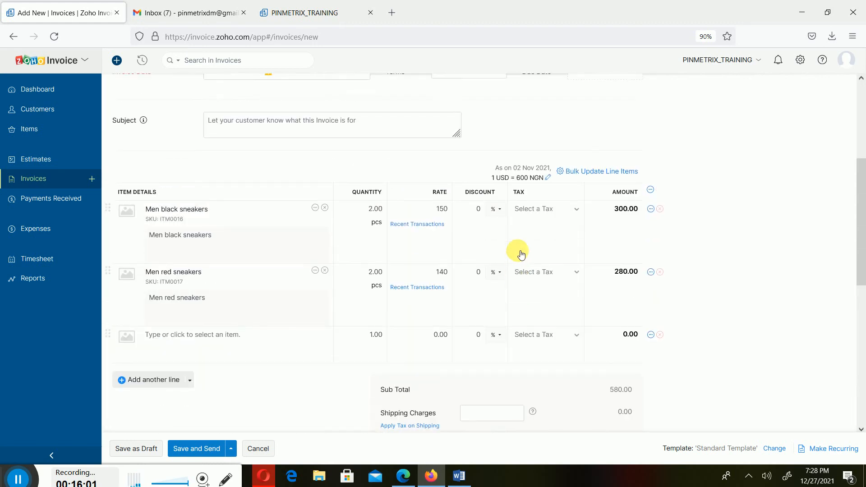
scroll(518, 250, "up", 1)
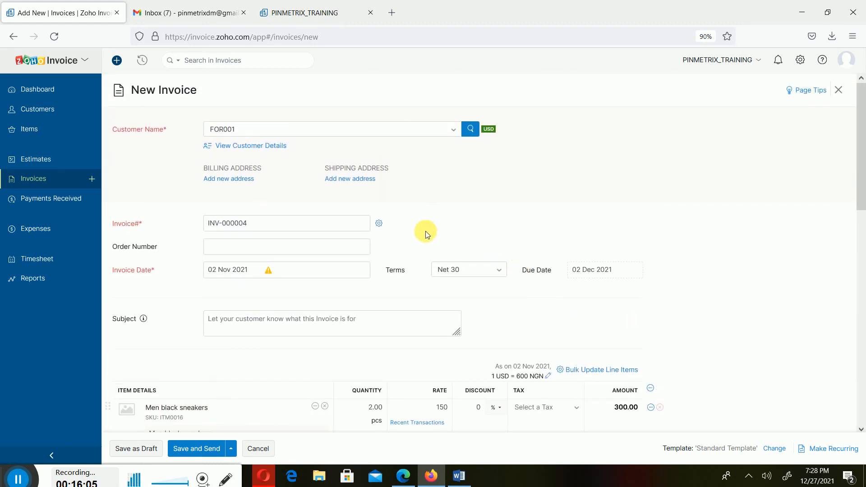
scroll(425, 231, "down", 12)
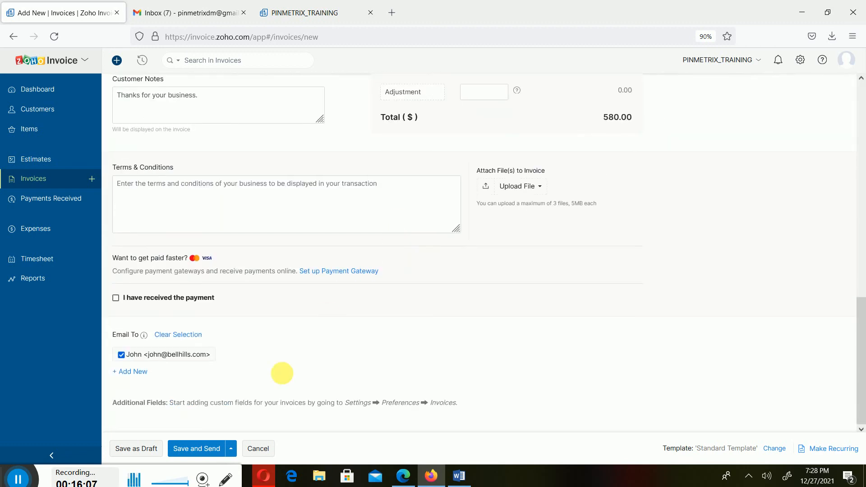
left_click(212, 448)
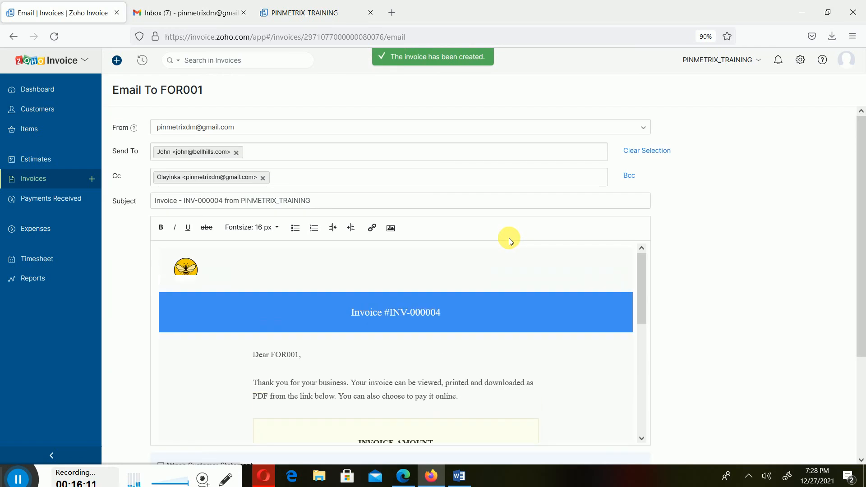
Check the prepared email message and send the invoice to the customer.
scroll(315, 284, "down", 6)
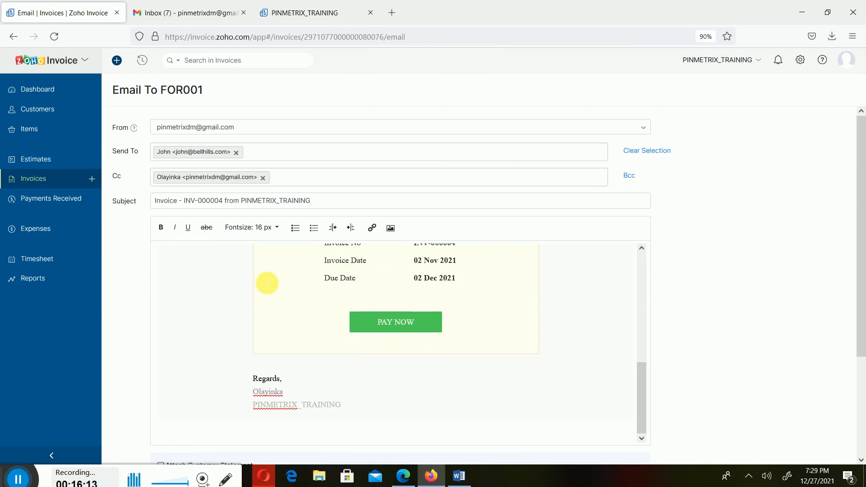
scroll(730, 371, "down", 3)
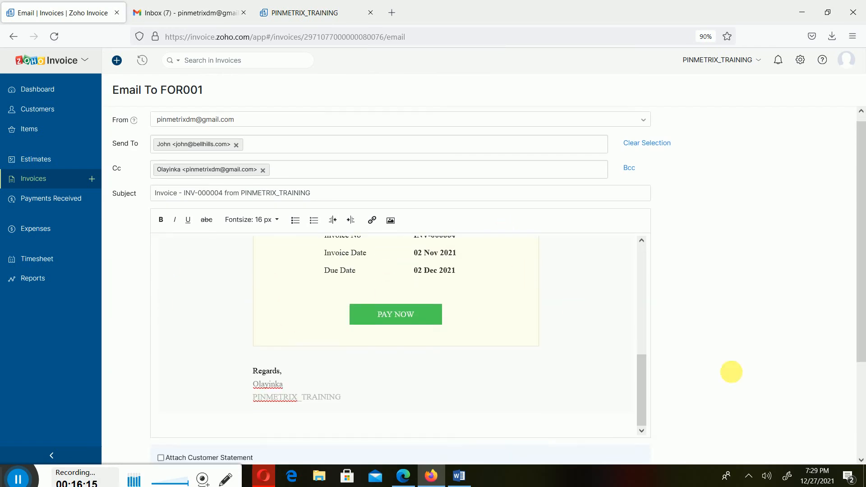
left_click(162, 423)
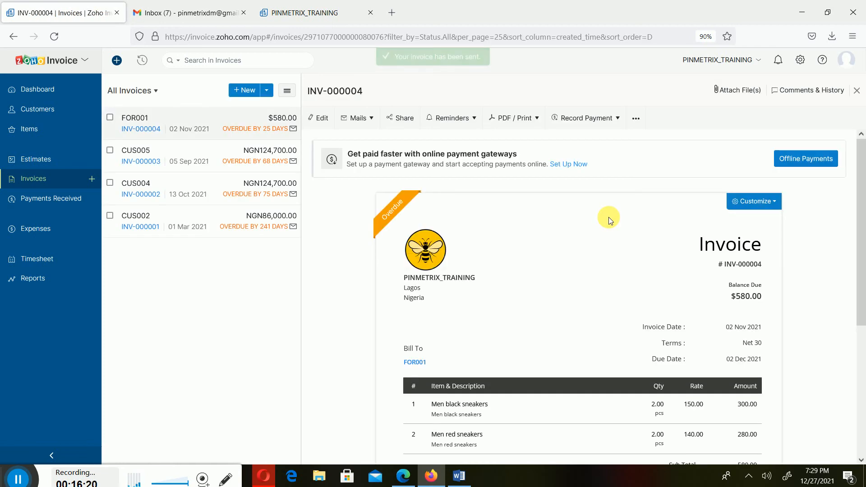
Examine the sent invoice's dates, terms, line items, total and balance due.
scroll(742, 316, "down", 5)
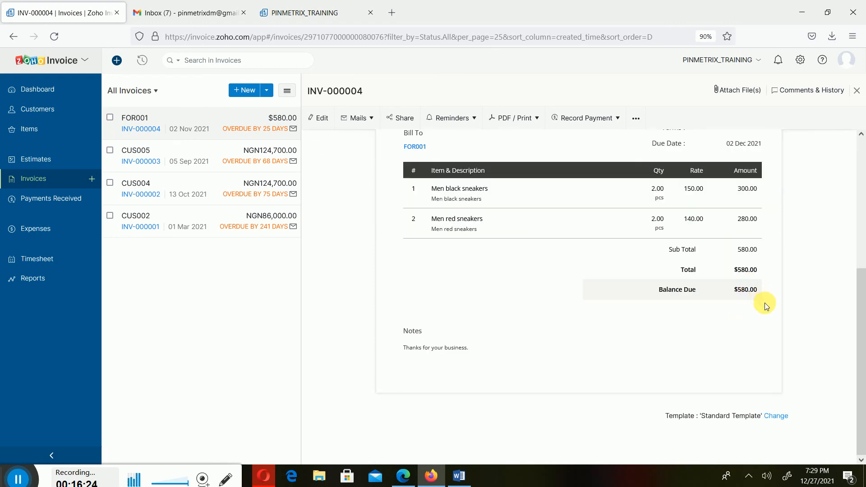
scroll(755, 318, "up", 5)
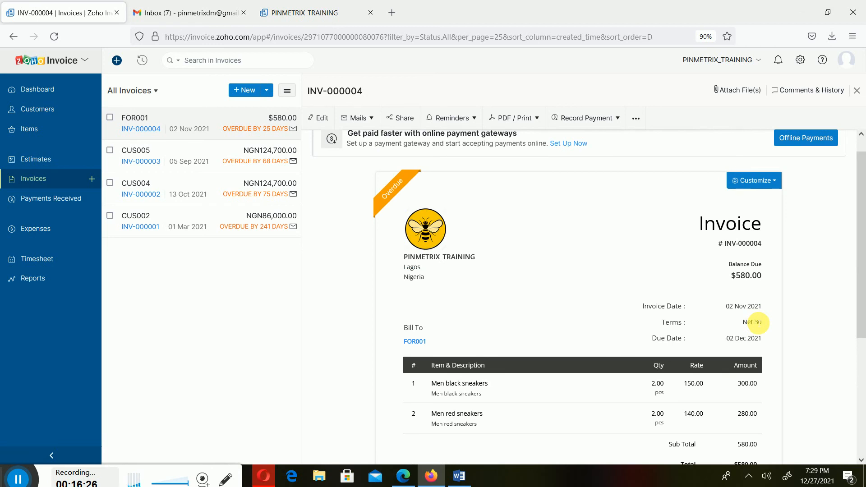
scroll(755, 321, "up", 1)
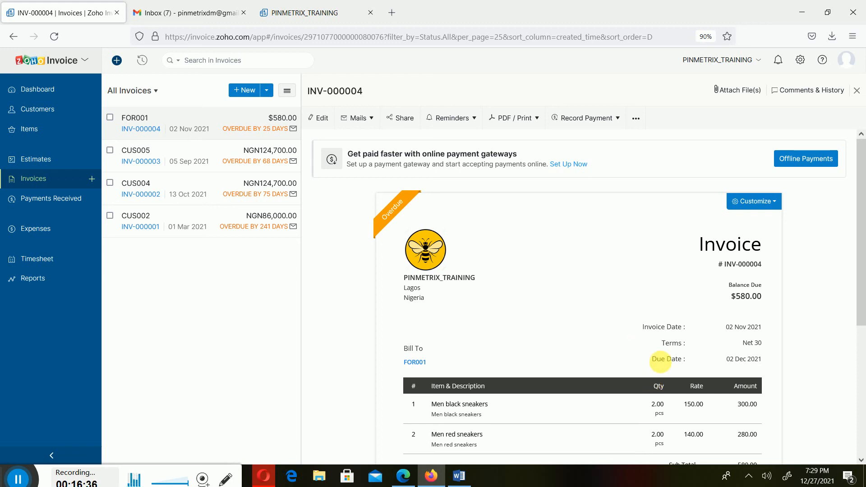
scroll(749, 359, "down", 4)
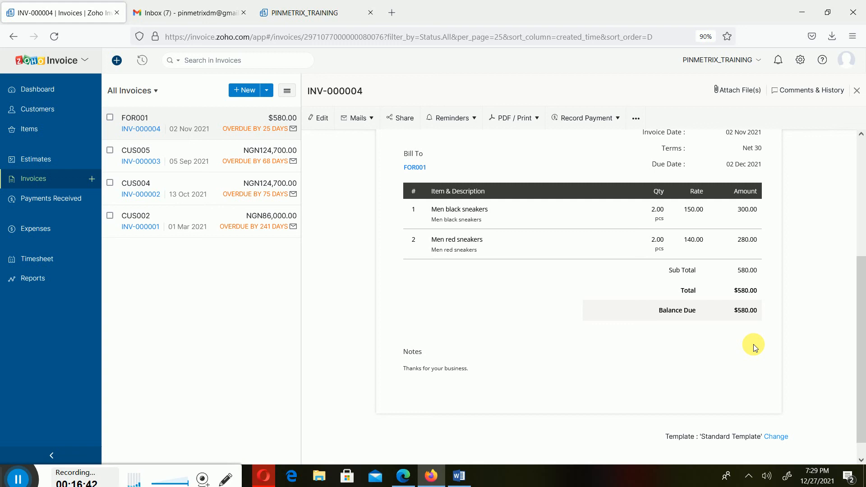
scroll(753, 344, "up", 4)
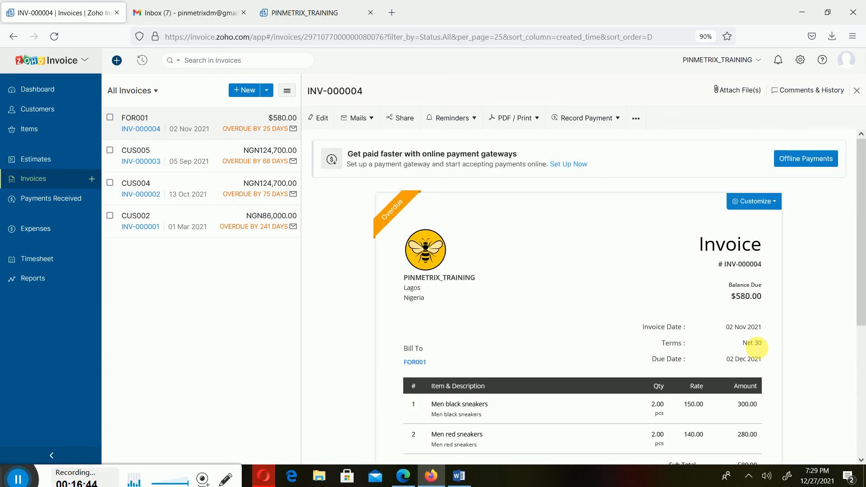
scroll(753, 347, "down", 3)
scroll(749, 360, "down", 1)
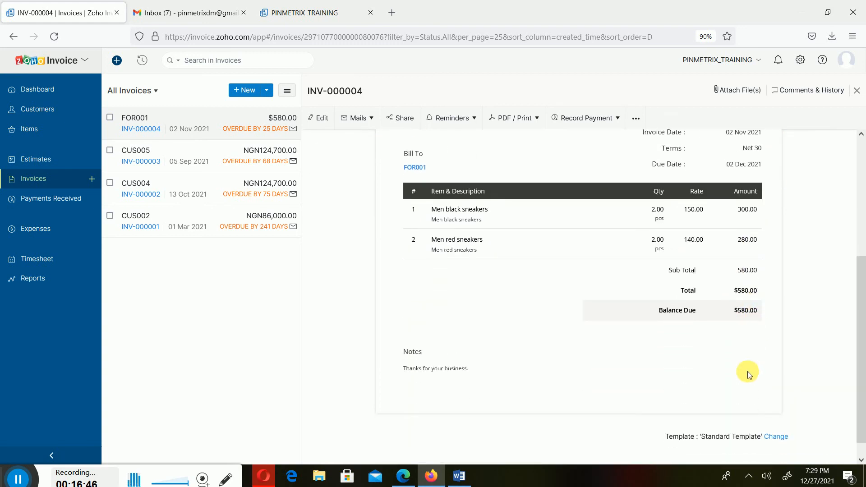
Switch to the Gmail inbox and refresh it to check for the emailed invoice INV-000004.
left_click(151, 12)
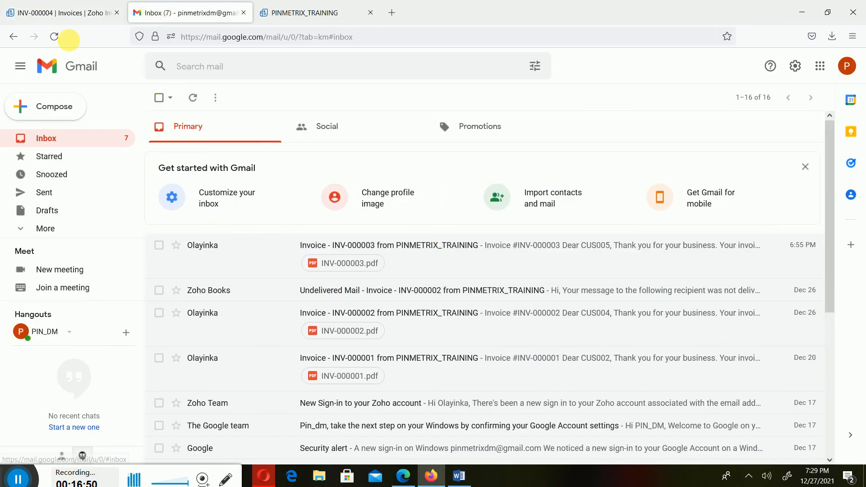
left_click(56, 37)
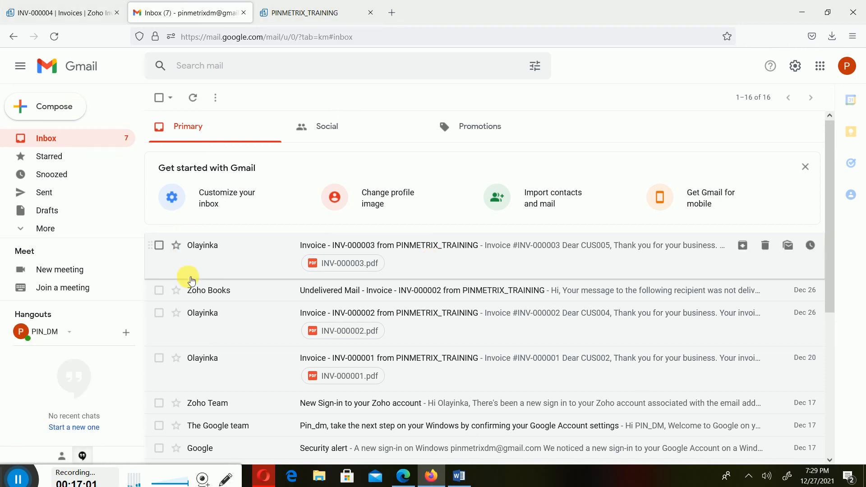
left_click(59, 39)
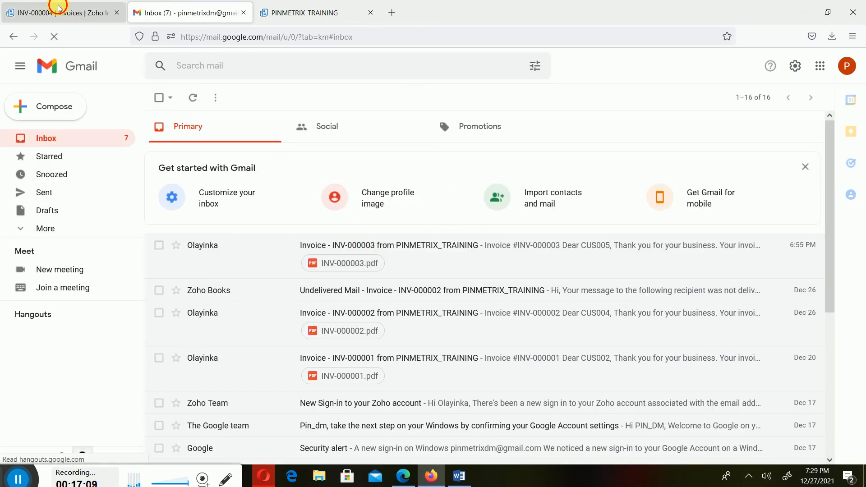
Return to Zoho Invoice and look over invoice INV-000004 once more, from its item lines back to its header.
left_click(43, 5)
scroll(532, 282, "down", 1)
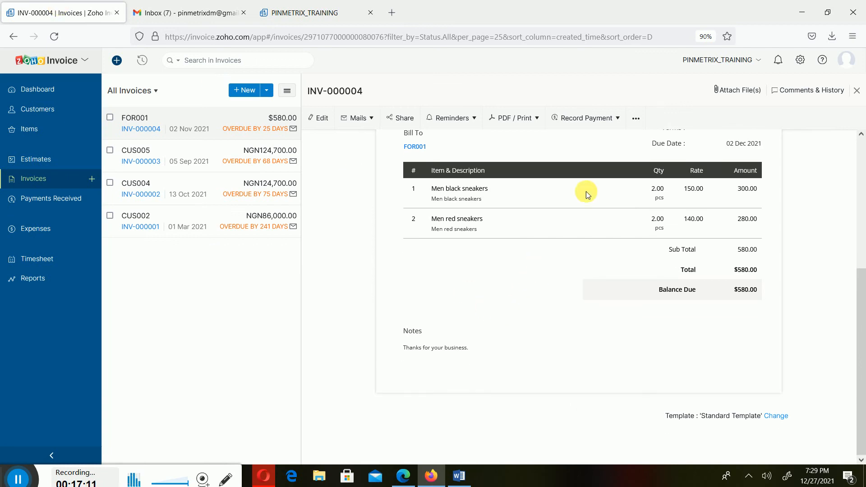
scroll(585, 191, "up", 5)
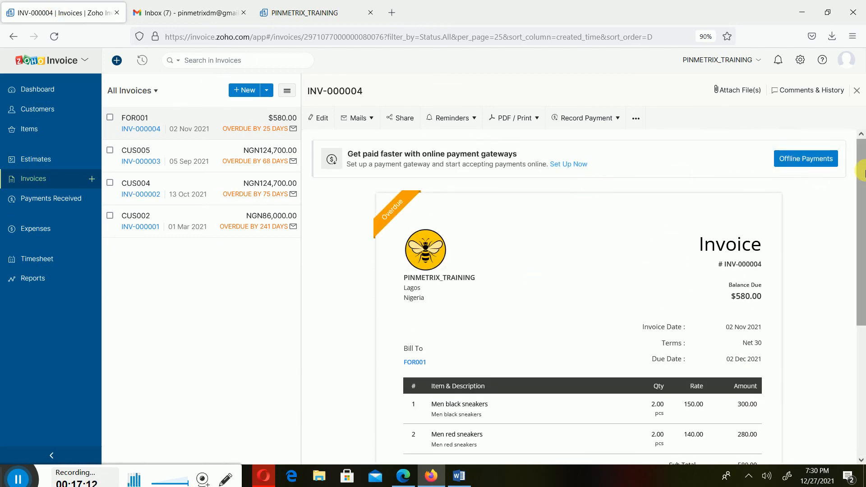
Open the dashboard and examine the receivables, sales and expenses, projects, and sales, receipts and dues summaries.
left_click(40, 89)
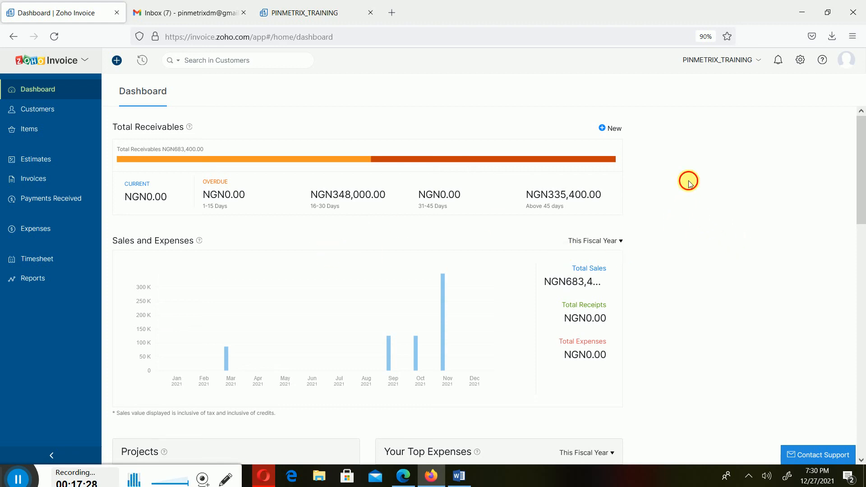
scroll(406, 199, "down", 7)
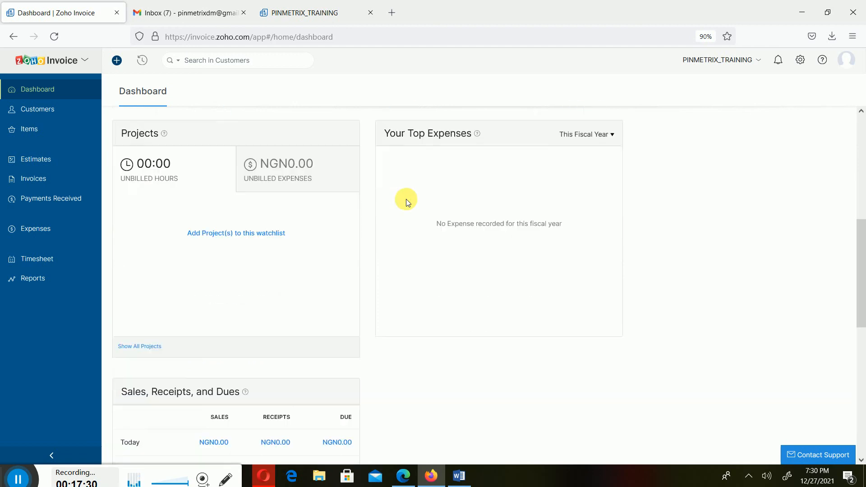
scroll(405, 199, "down", 3)
scroll(405, 199, "up", 10)
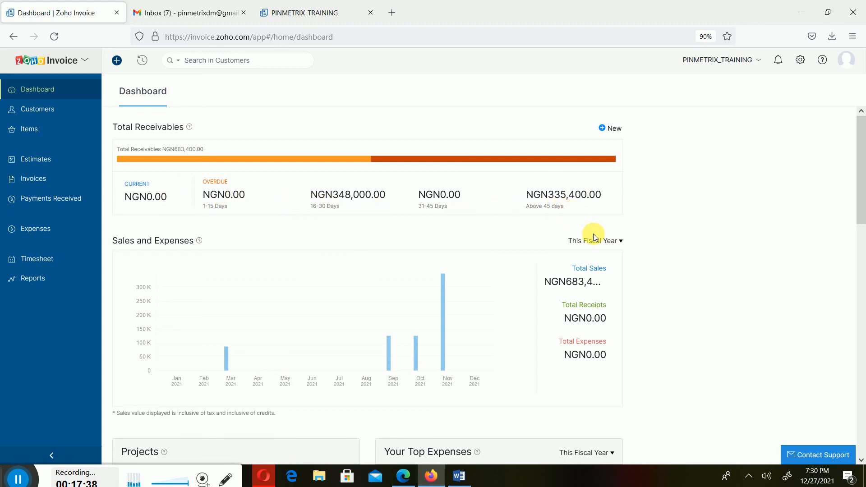
Examine the Sales by Customer report behind the dashboard's total sales, close it and return to the dashboard overview.
left_click(598, 269)
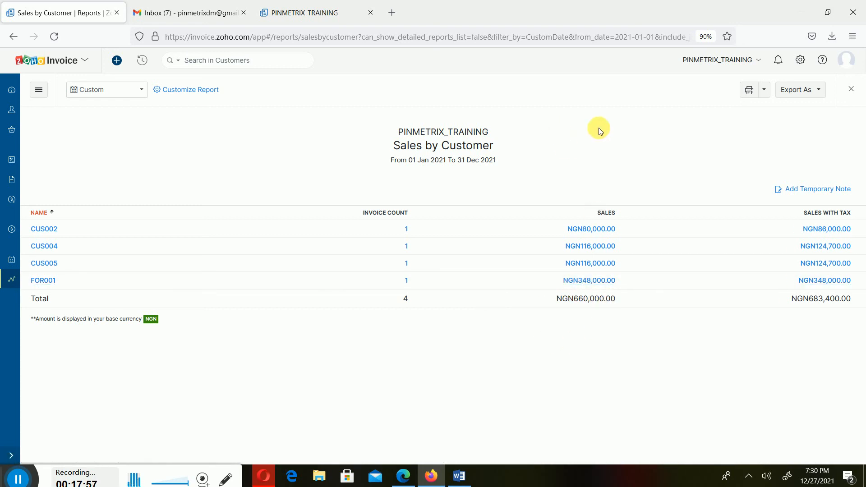
left_click(851, 89)
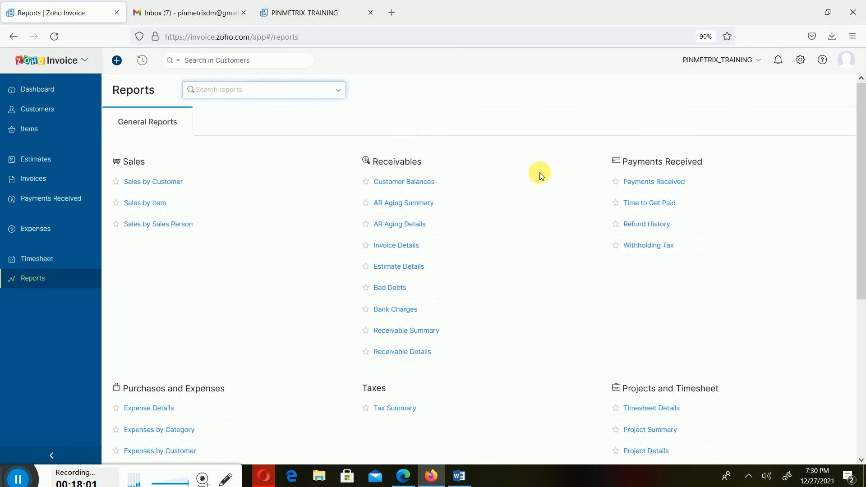
left_click(50, 88)
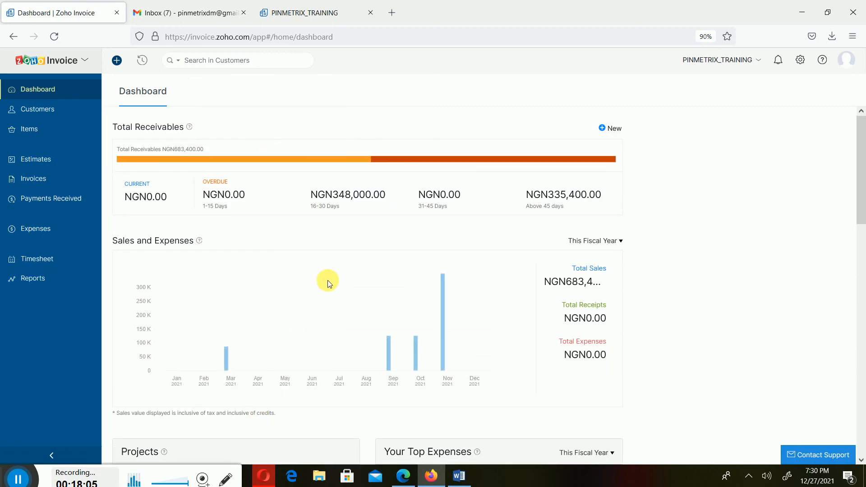
scroll(336, 296, "down", 3)
scroll(338, 297, "up", 3)
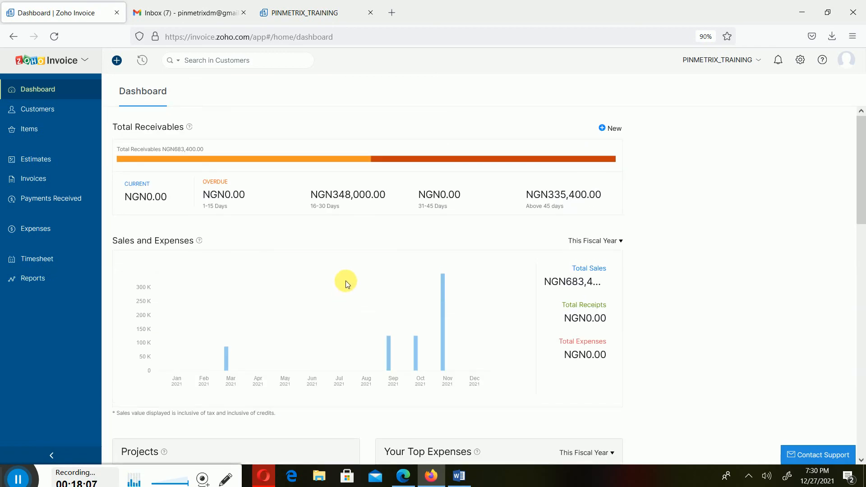